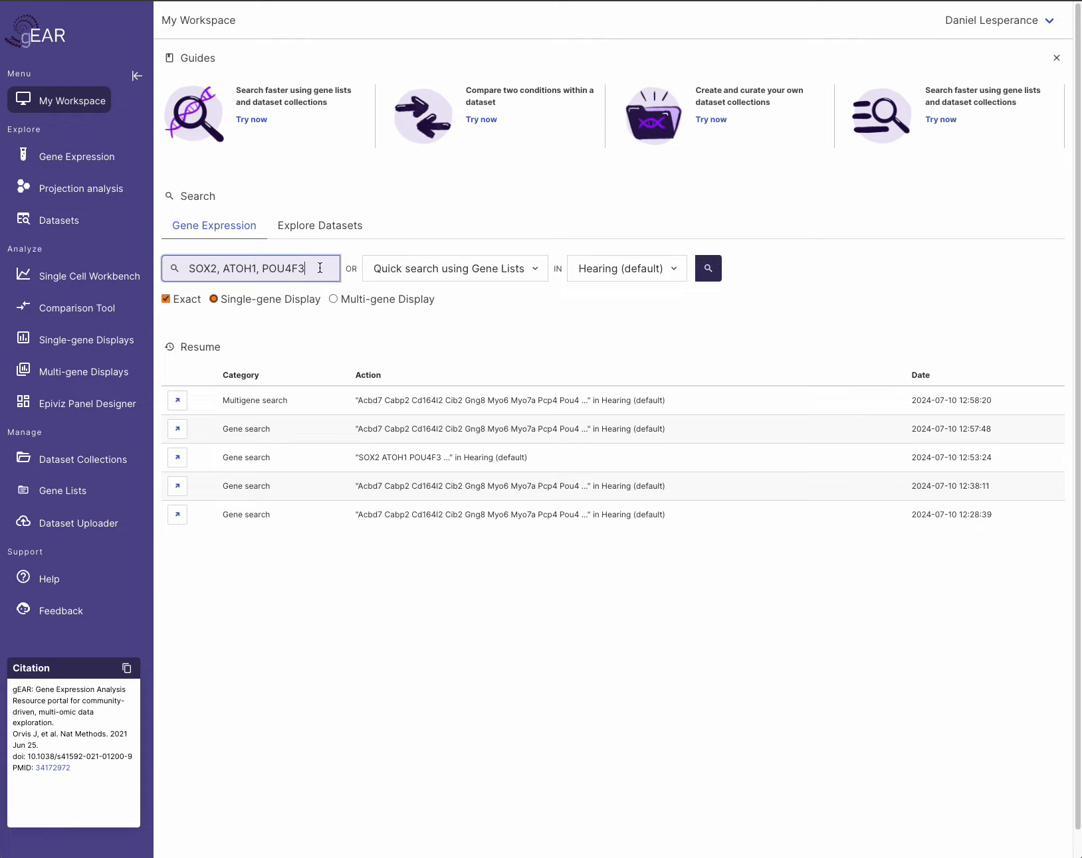
- Delete the previous SOX2, ATOH1, POU4F3 query from the gene search box
triple_click(281, 268)
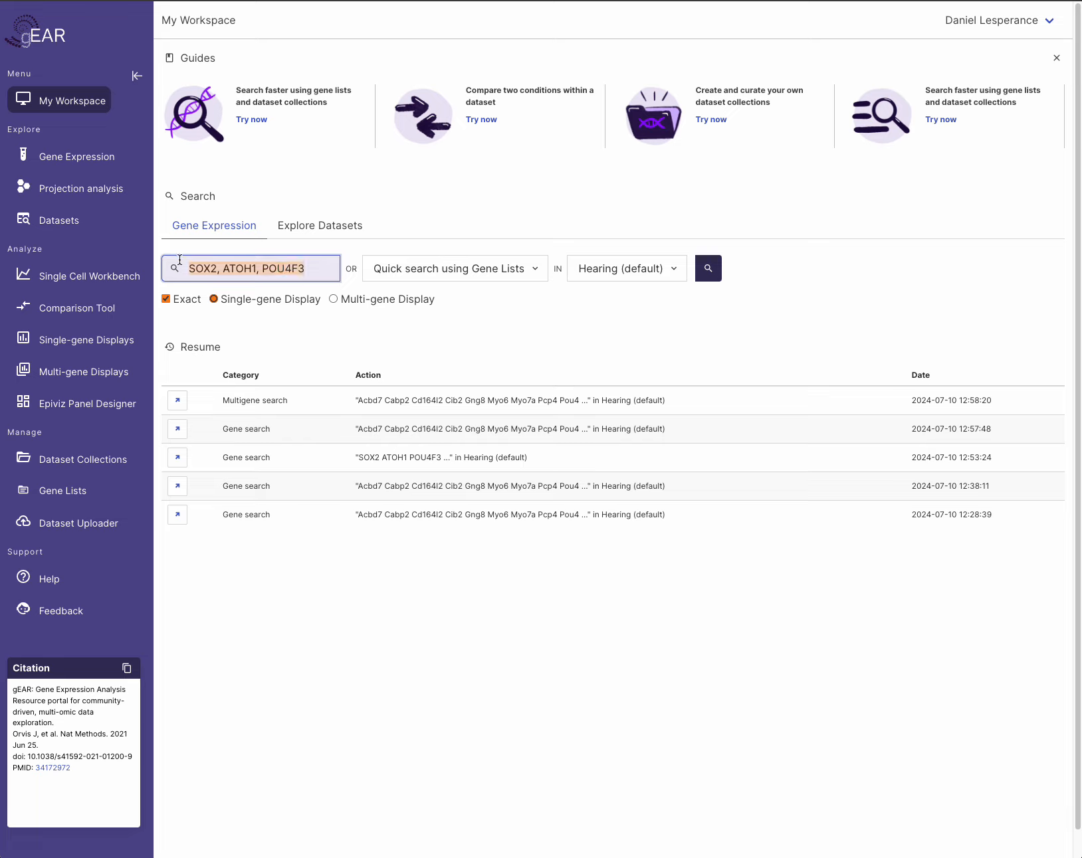
key(BackSpace)
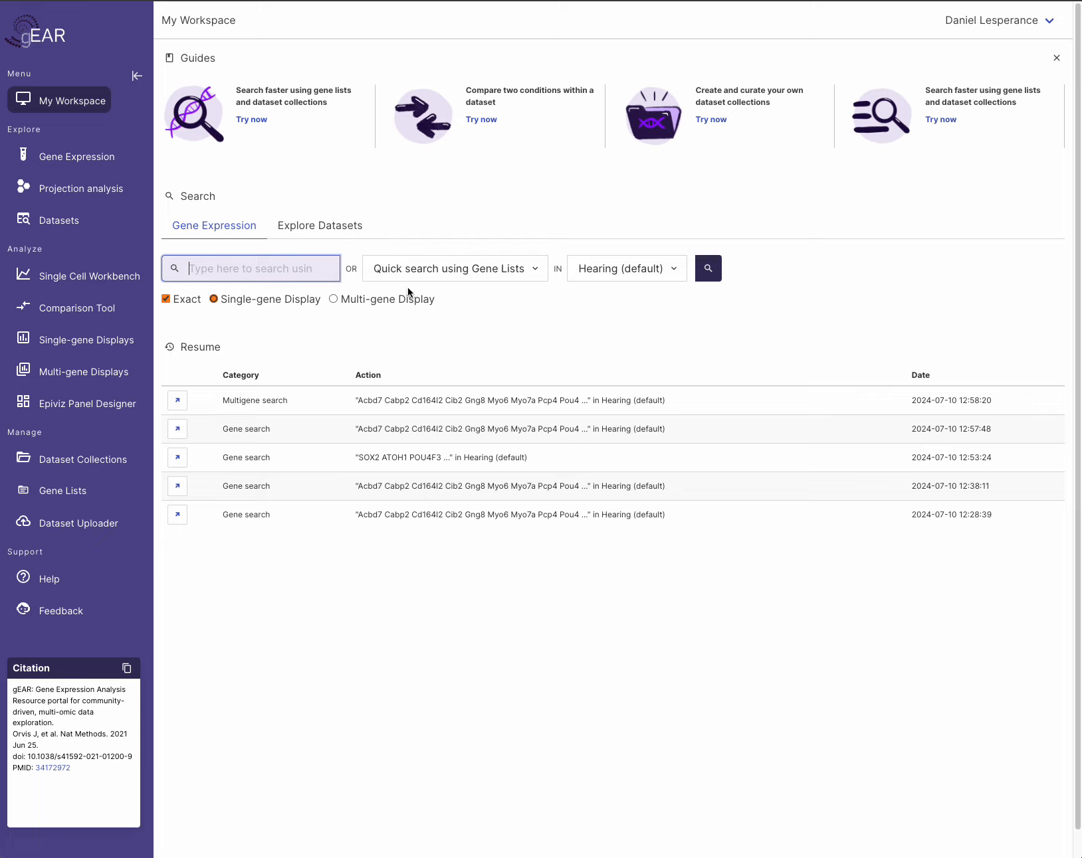
- Open the gene-list quick search and focus its 'Search and select a Gene List' field
click(535, 273)
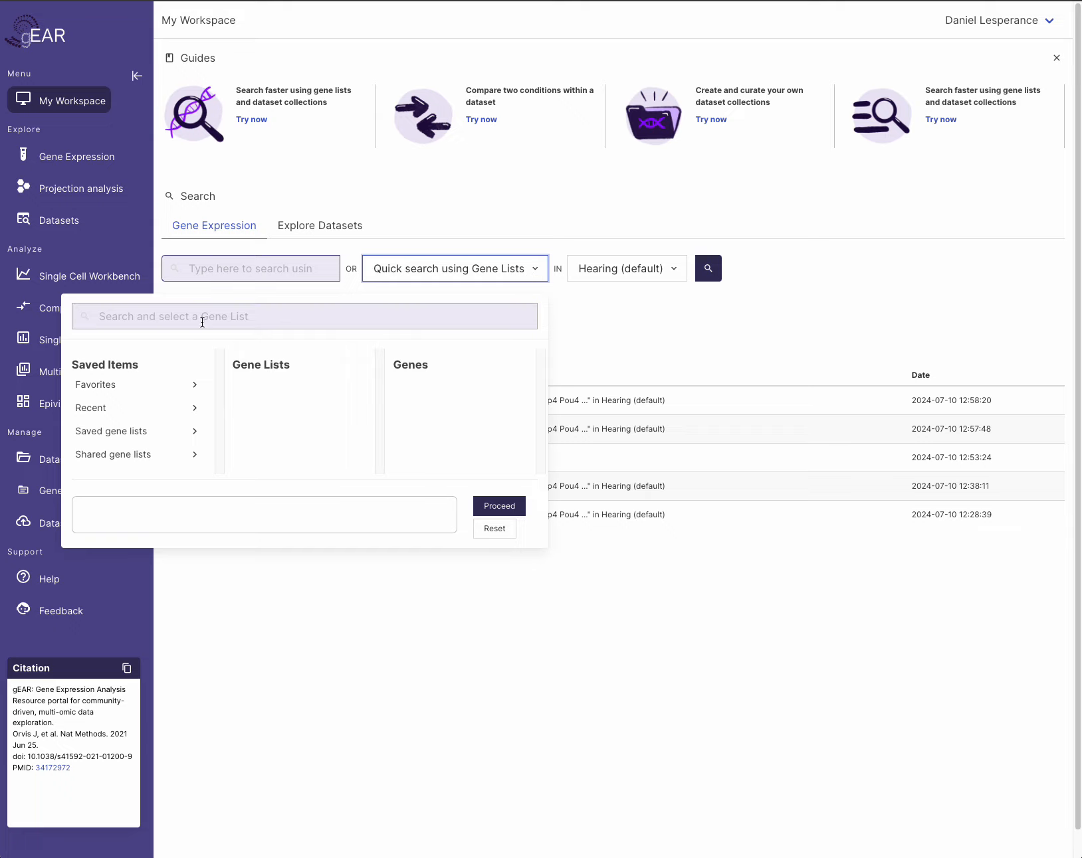
click(178, 319)
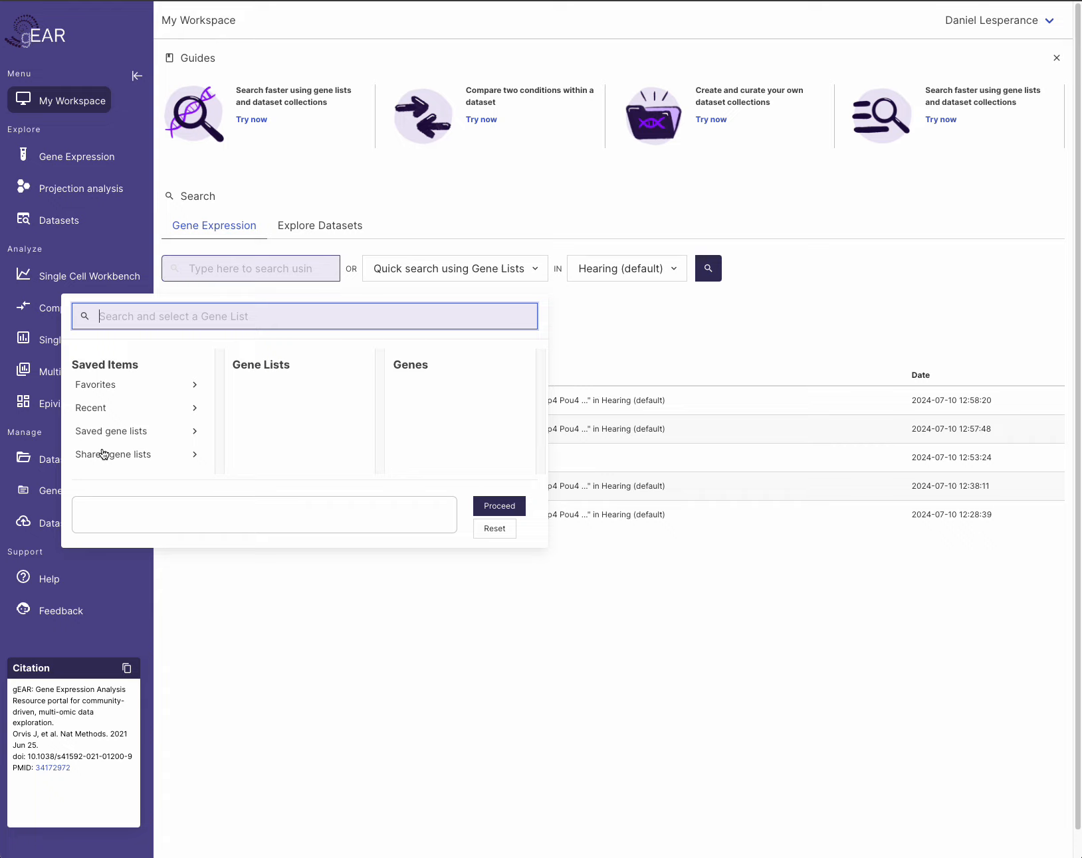
- Show the Favorites gene lists and browse the Gene Lists column
click(101, 389)
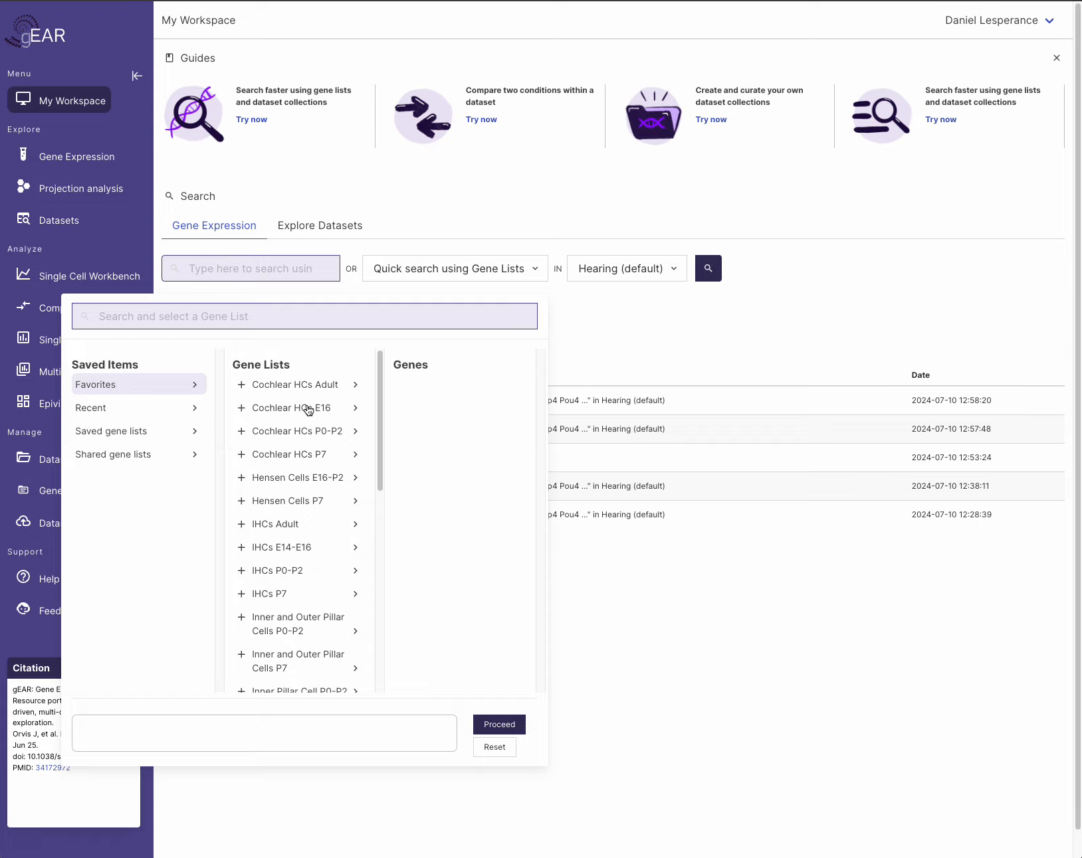
scroll(307, 410, down, 1)
scroll(308, 410, down, 8)
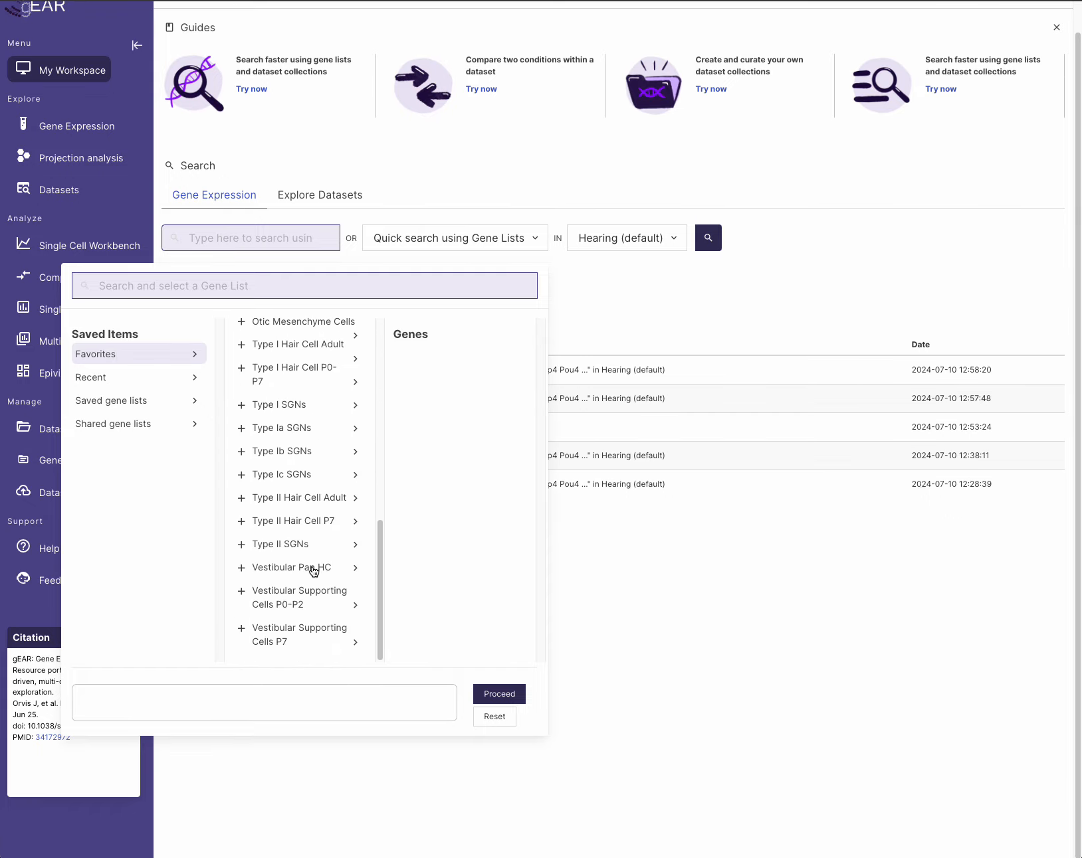
scroll(312, 571, up, 4)
scroll(312, 571, up, 6)
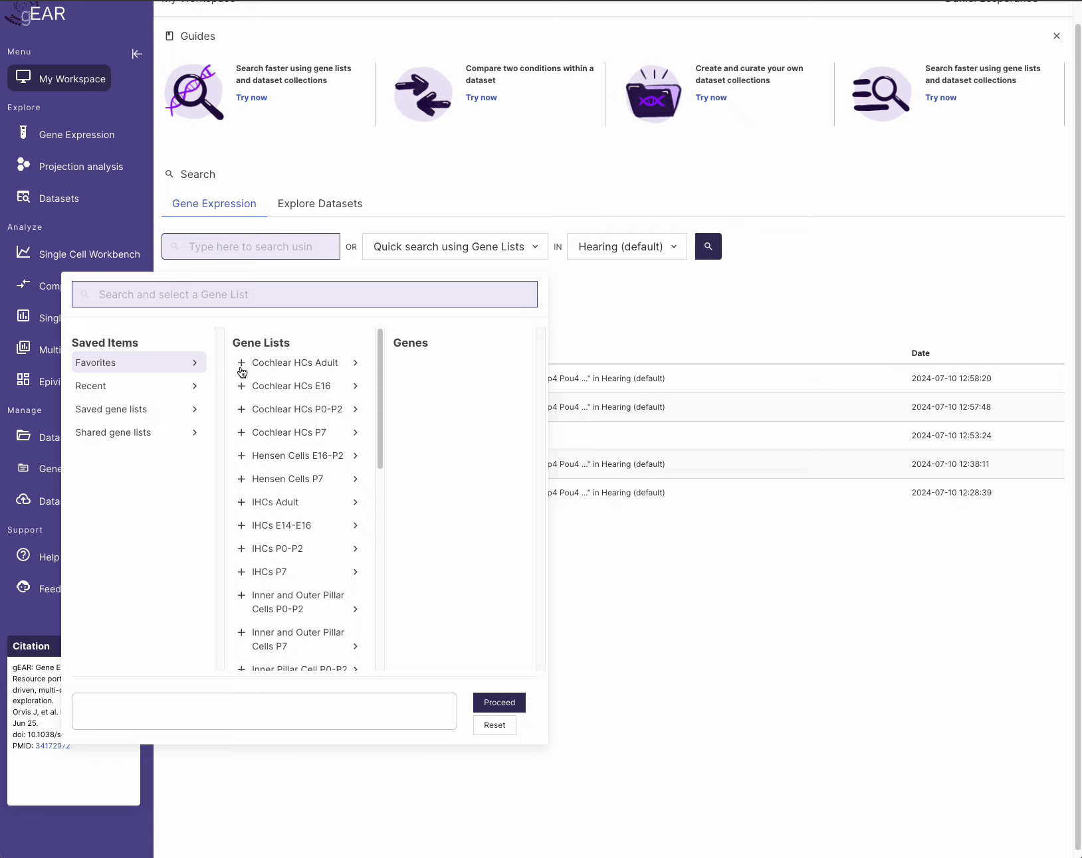
- Tick Cochlear HCs Adult, E16 and P0-P2, then untick all three
click(242, 363)
click(243, 388)
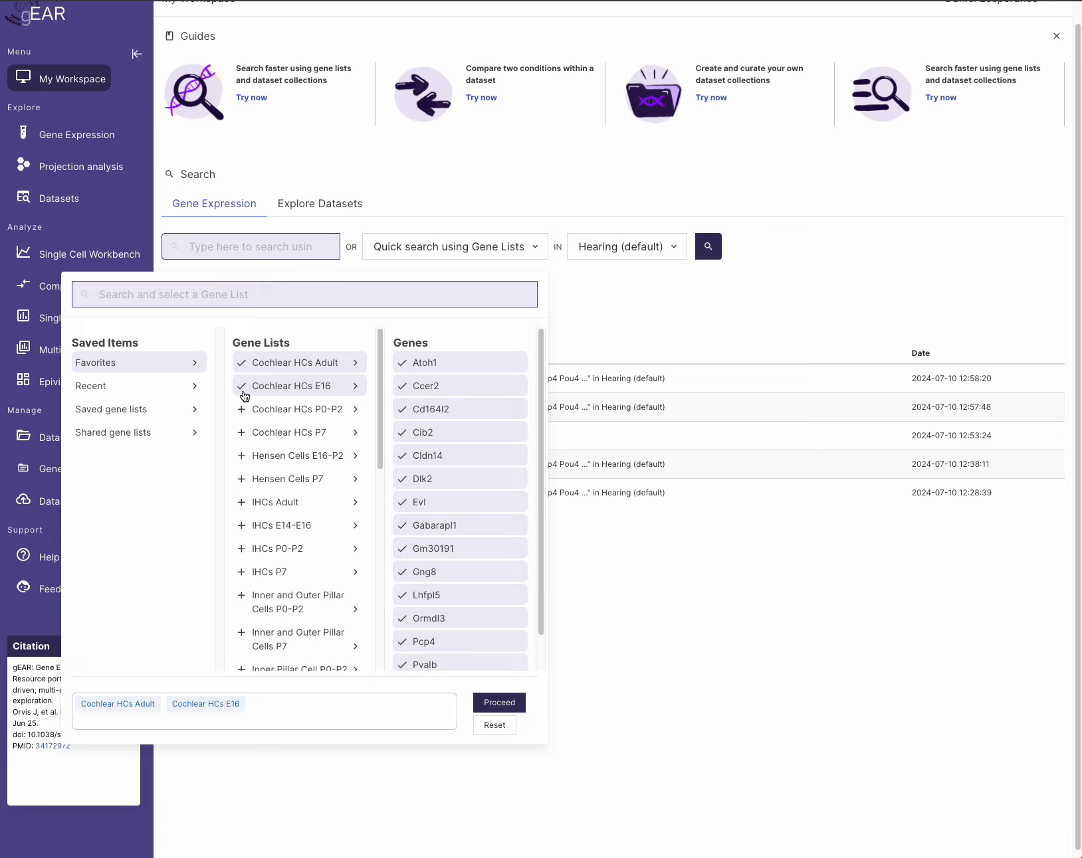
click(241, 412)
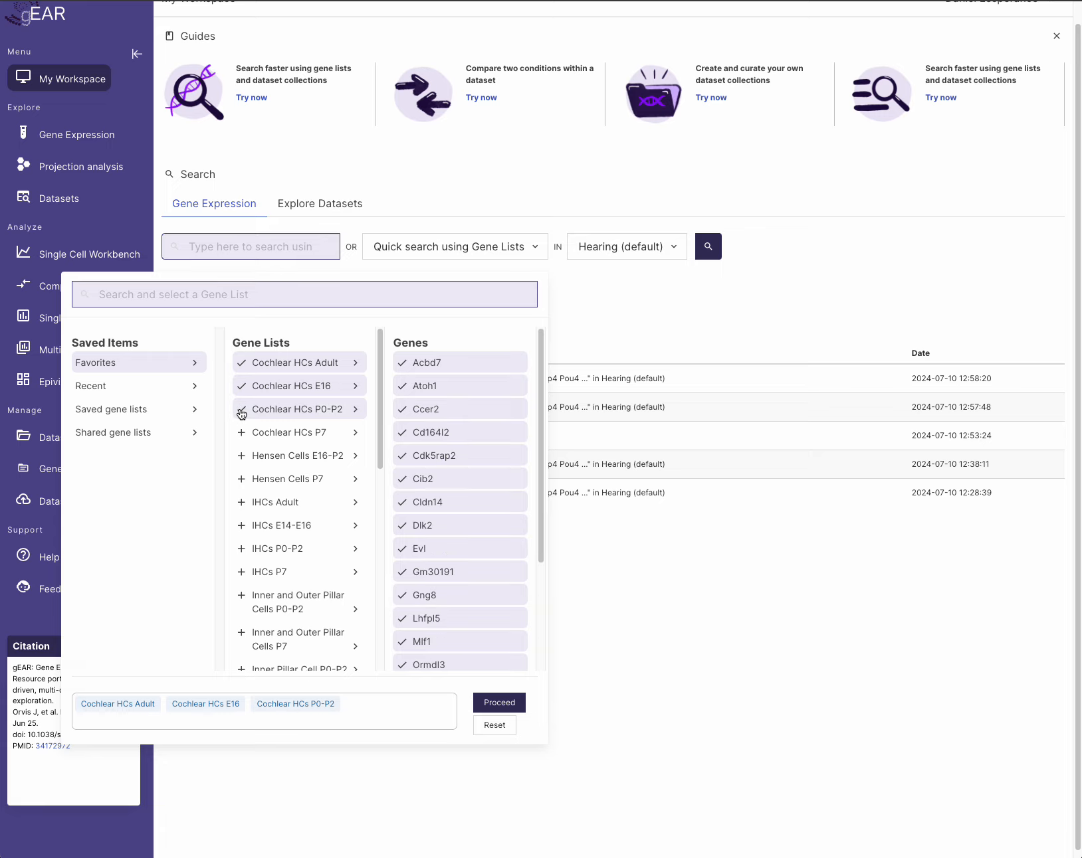
click(242, 411)
click(242, 387)
click(244, 364)
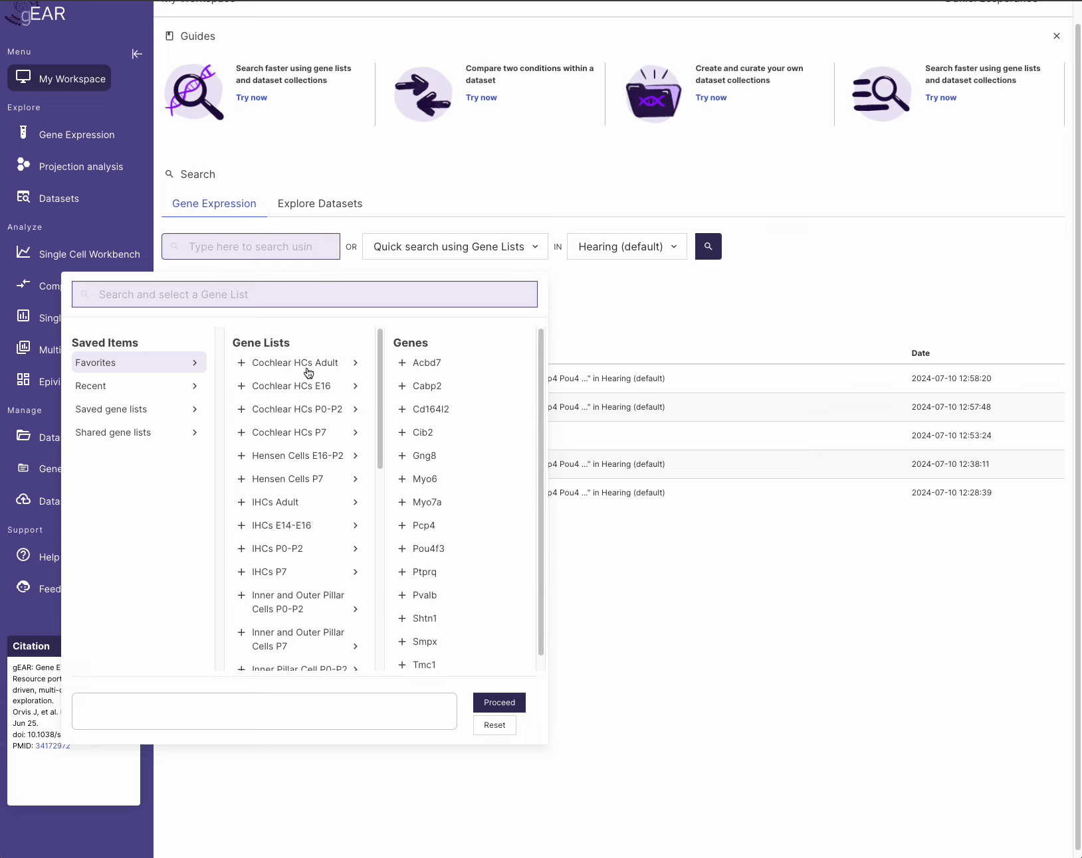
- Try the Cochlear HCs Adult list and genes Acbd7, Cabp2, Cd164l2, then deselect them all
scroll(424, 511, down, 1)
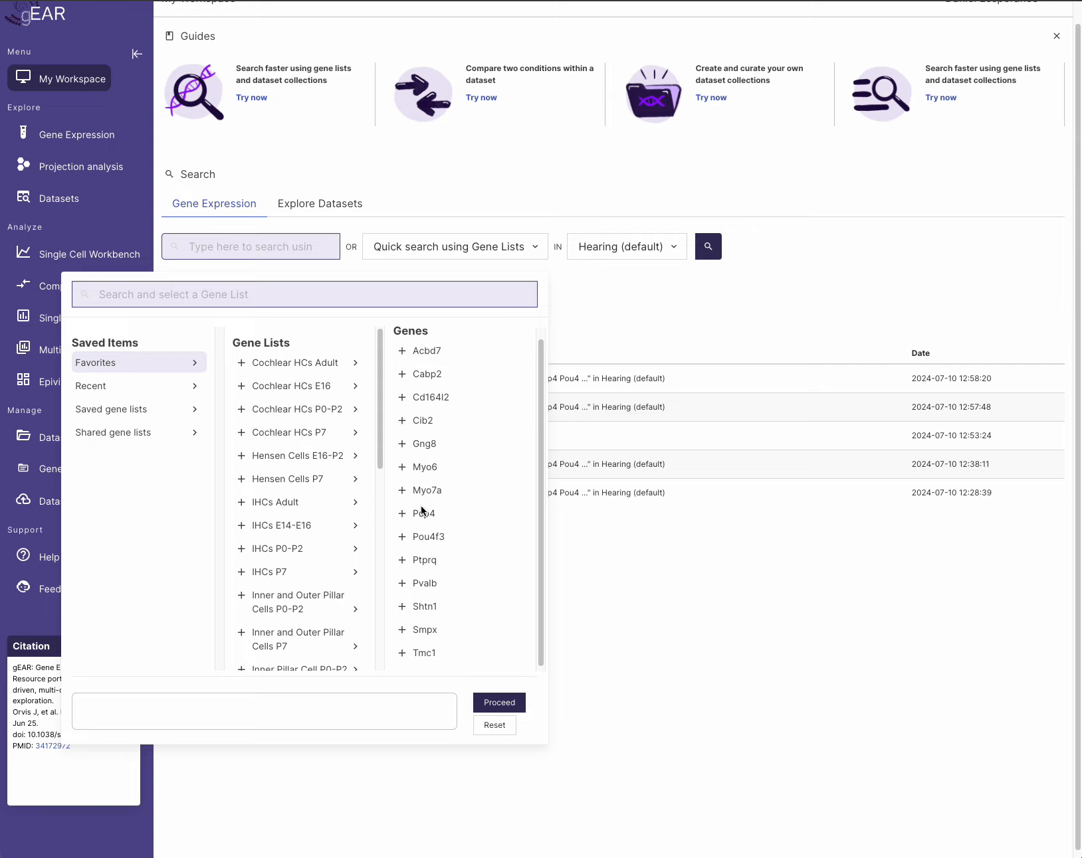
scroll(442, 638, up, 1)
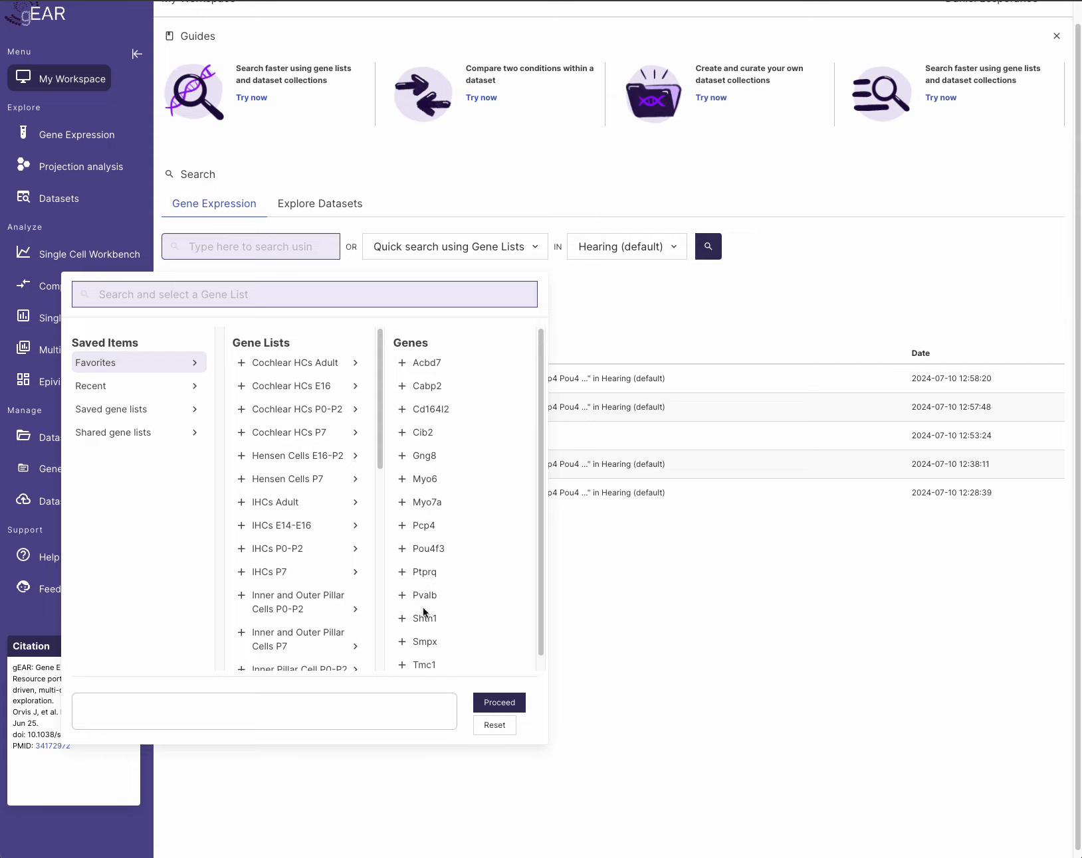
click(241, 364)
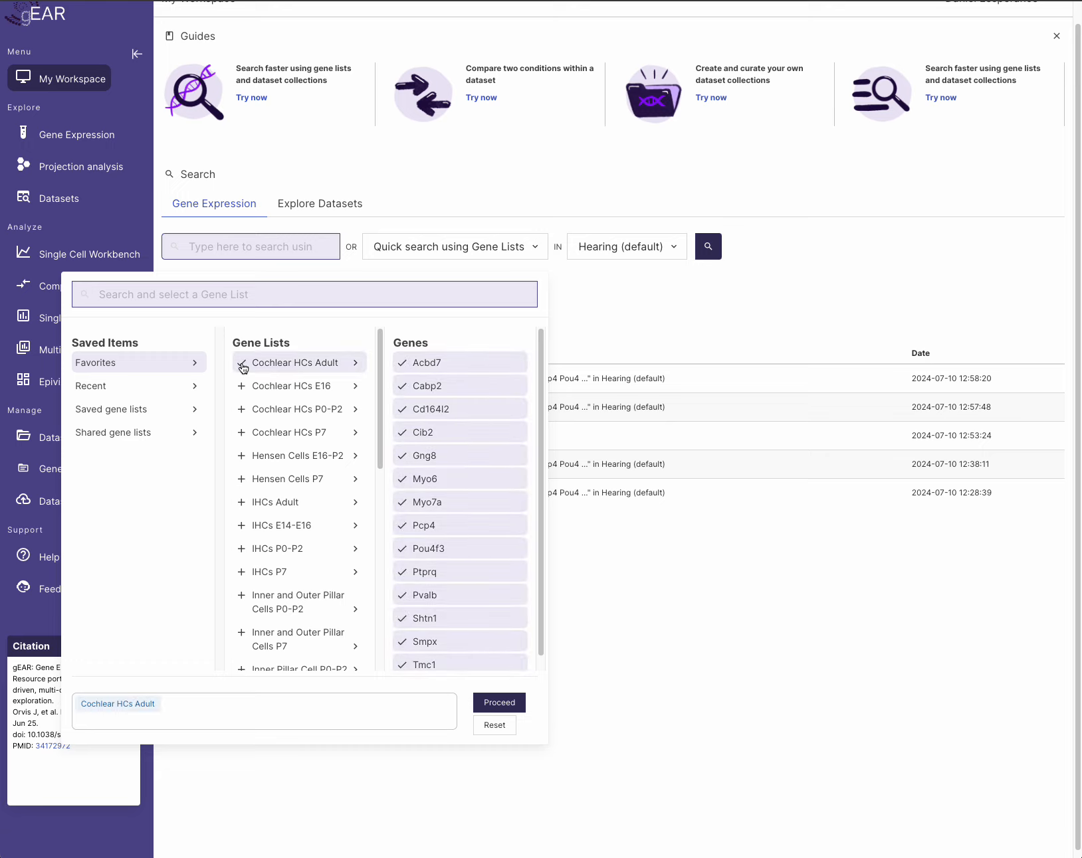
click(242, 364)
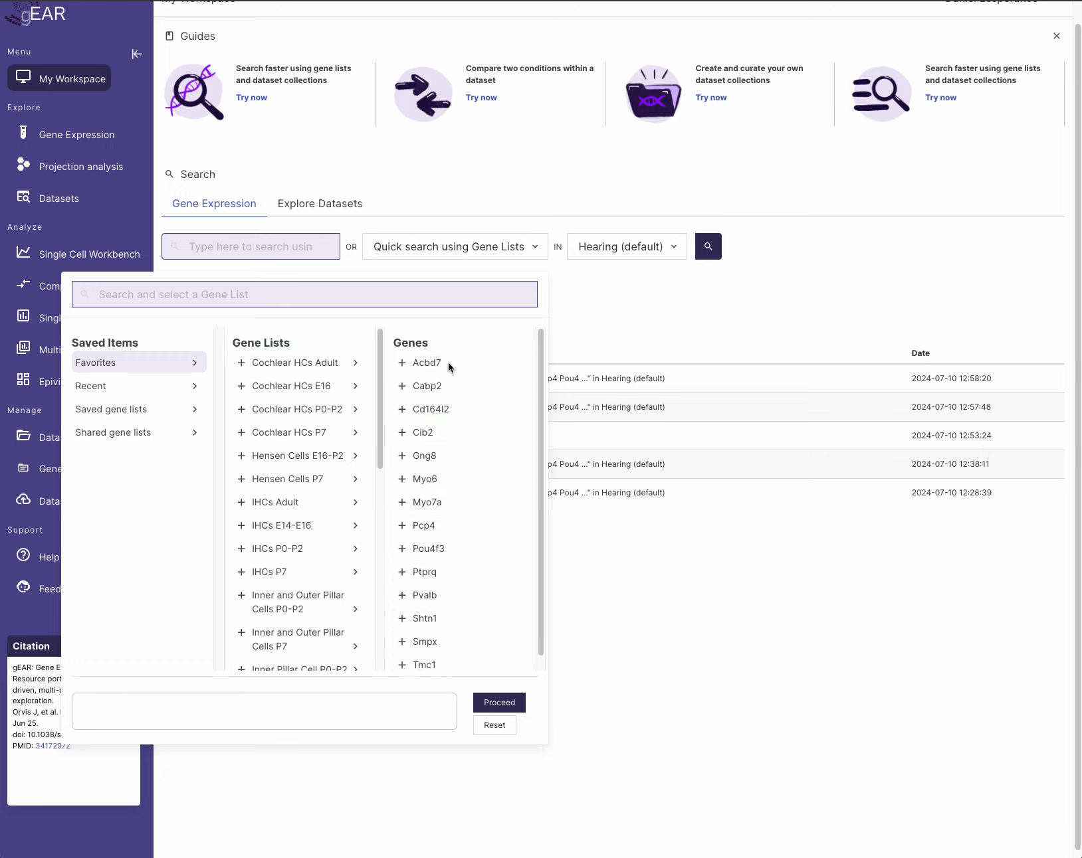
click(402, 365)
click(402, 387)
click(416, 410)
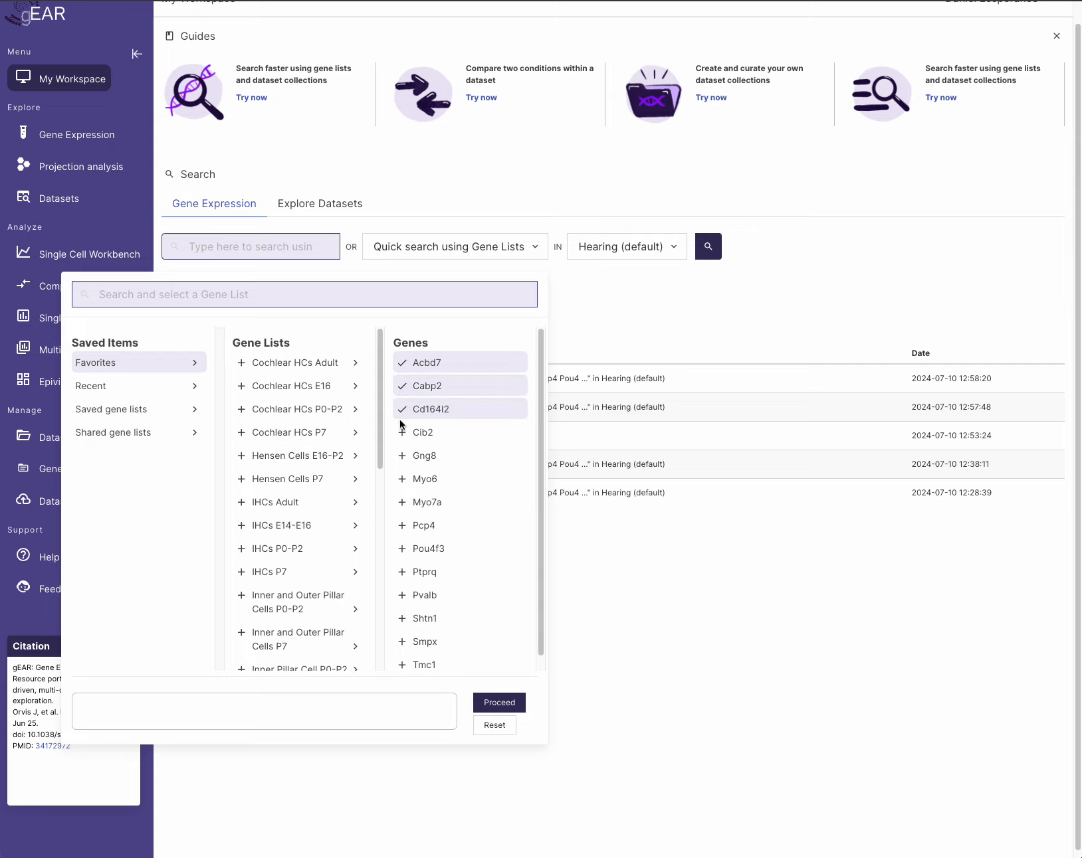
click(401, 410)
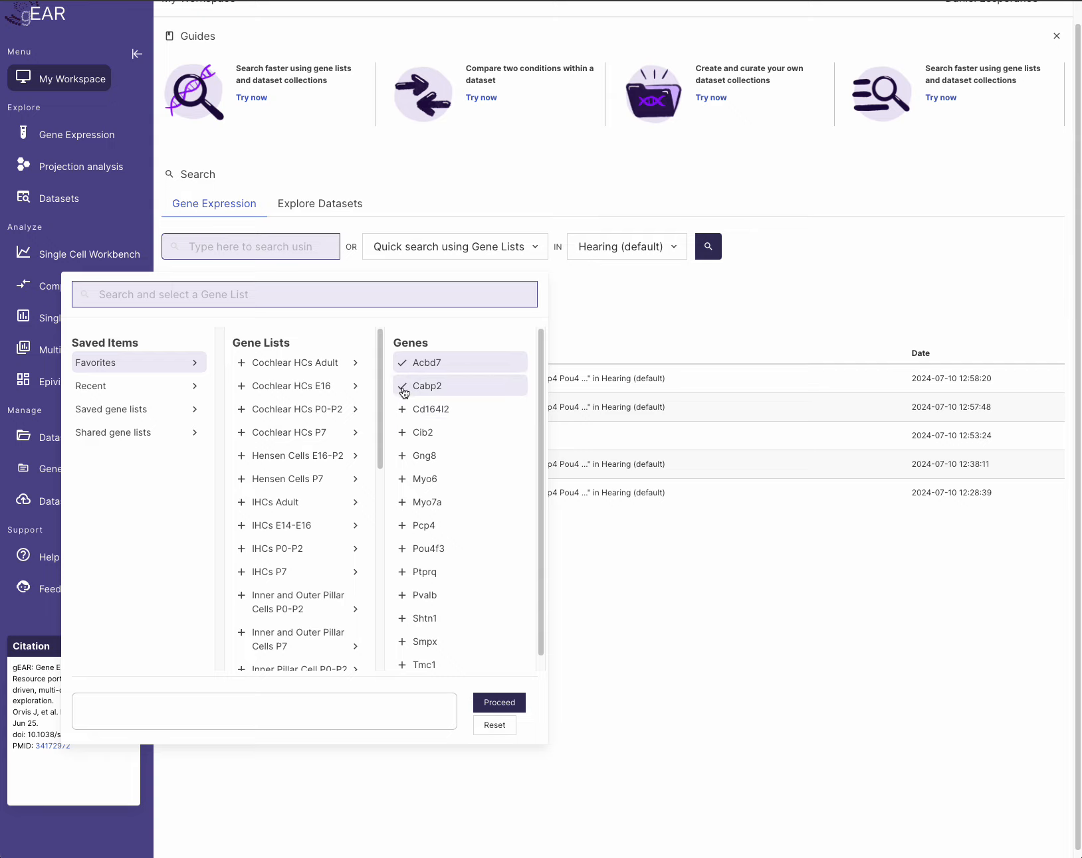
click(403, 387)
click(402, 364)
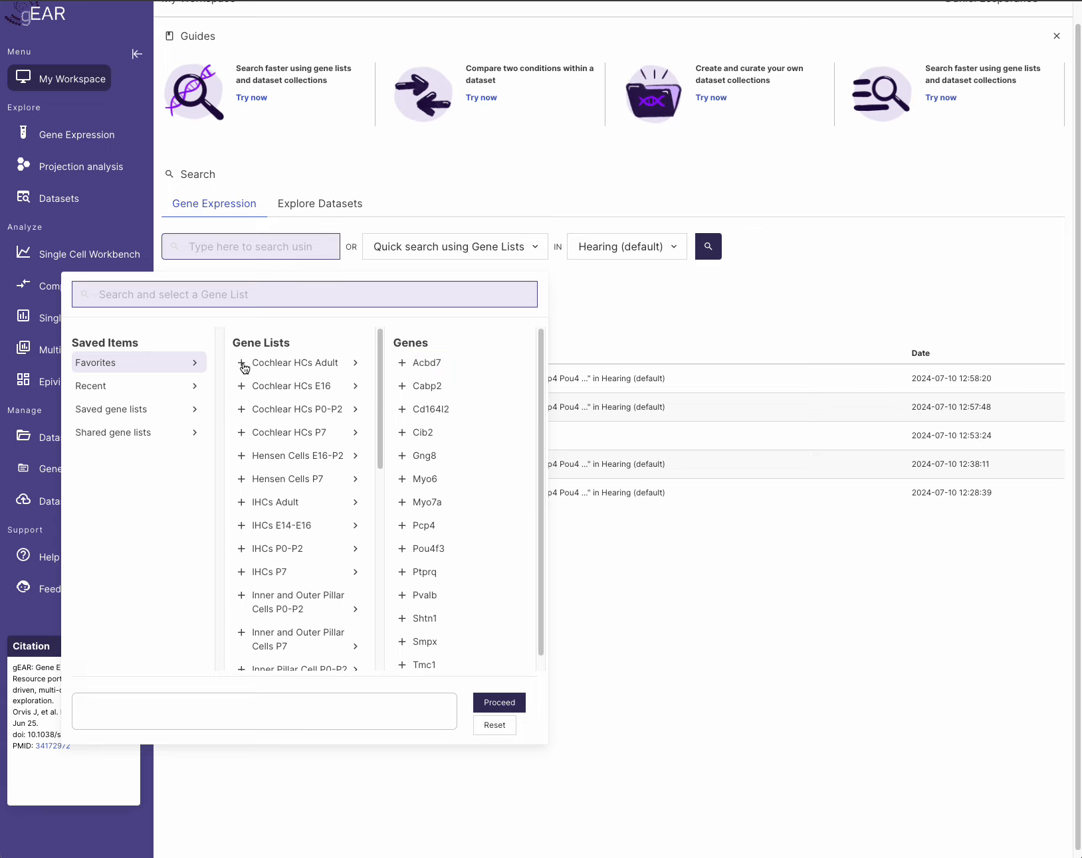
- Add Cochlear HCs Adult, excluding then re-including Acbd7, Cabp2 and Cd164l2
click(243, 364)
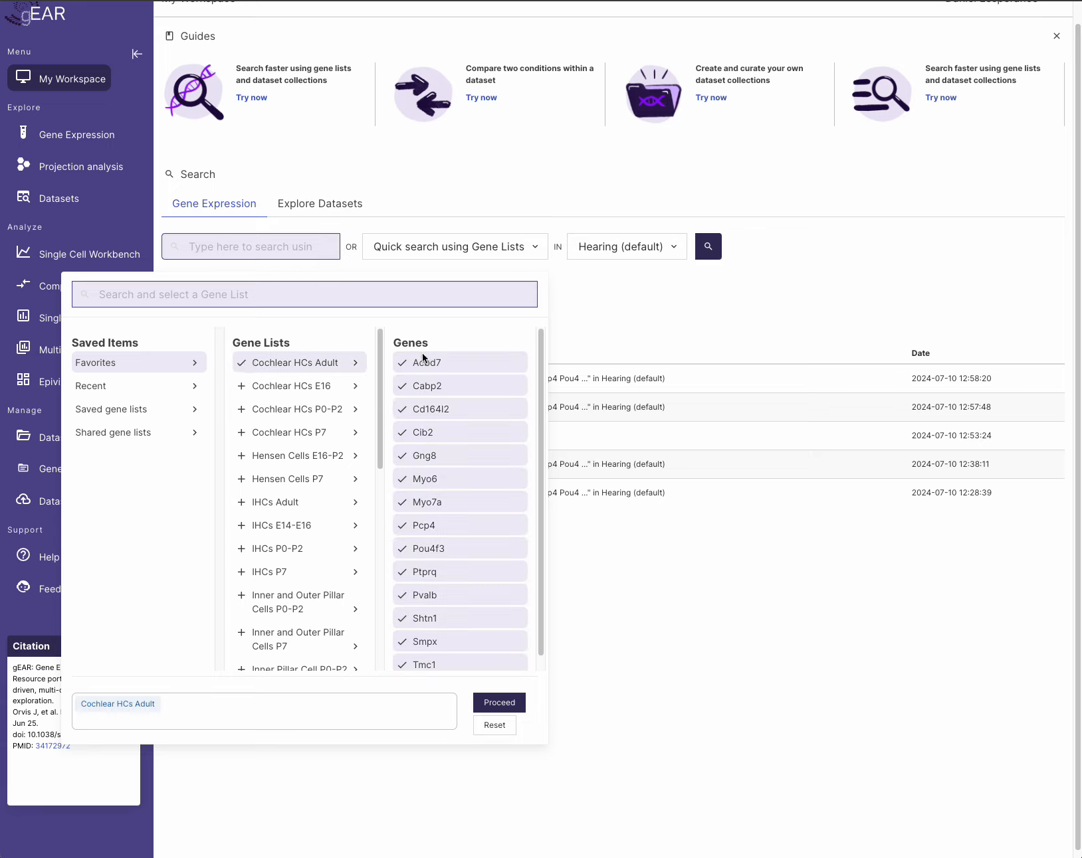
click(402, 363)
click(403, 388)
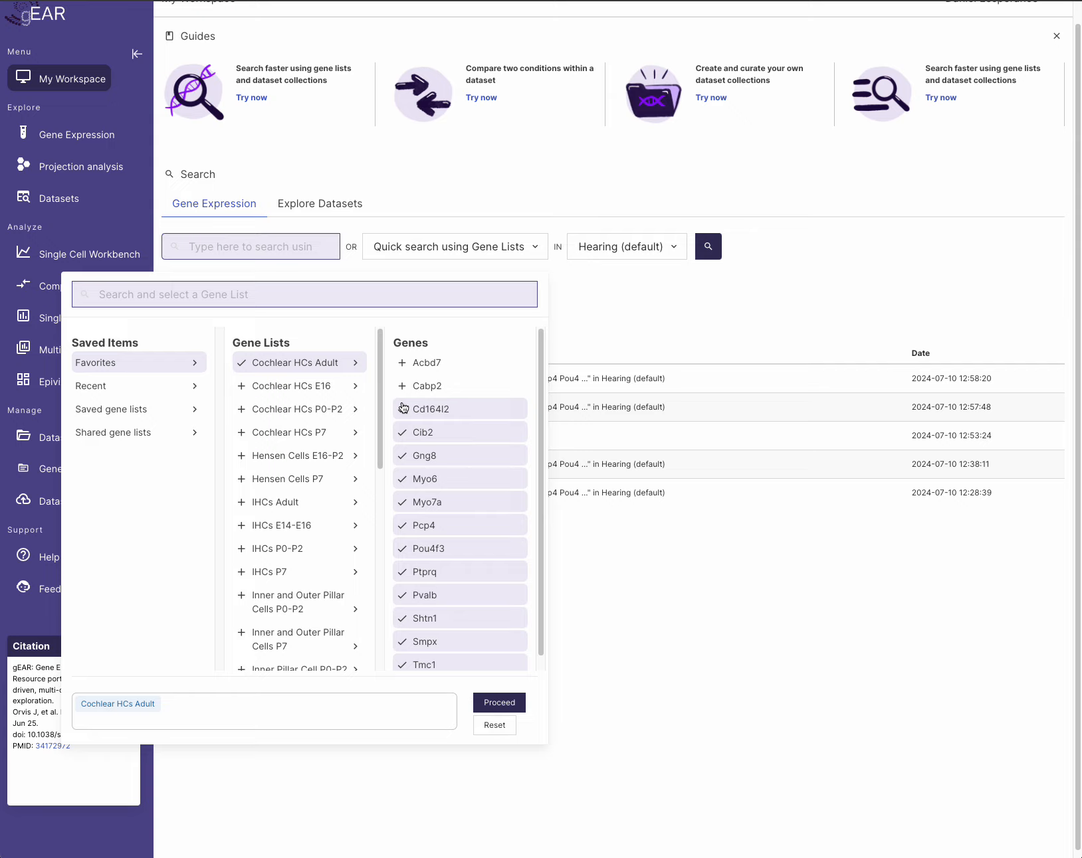
click(403, 409)
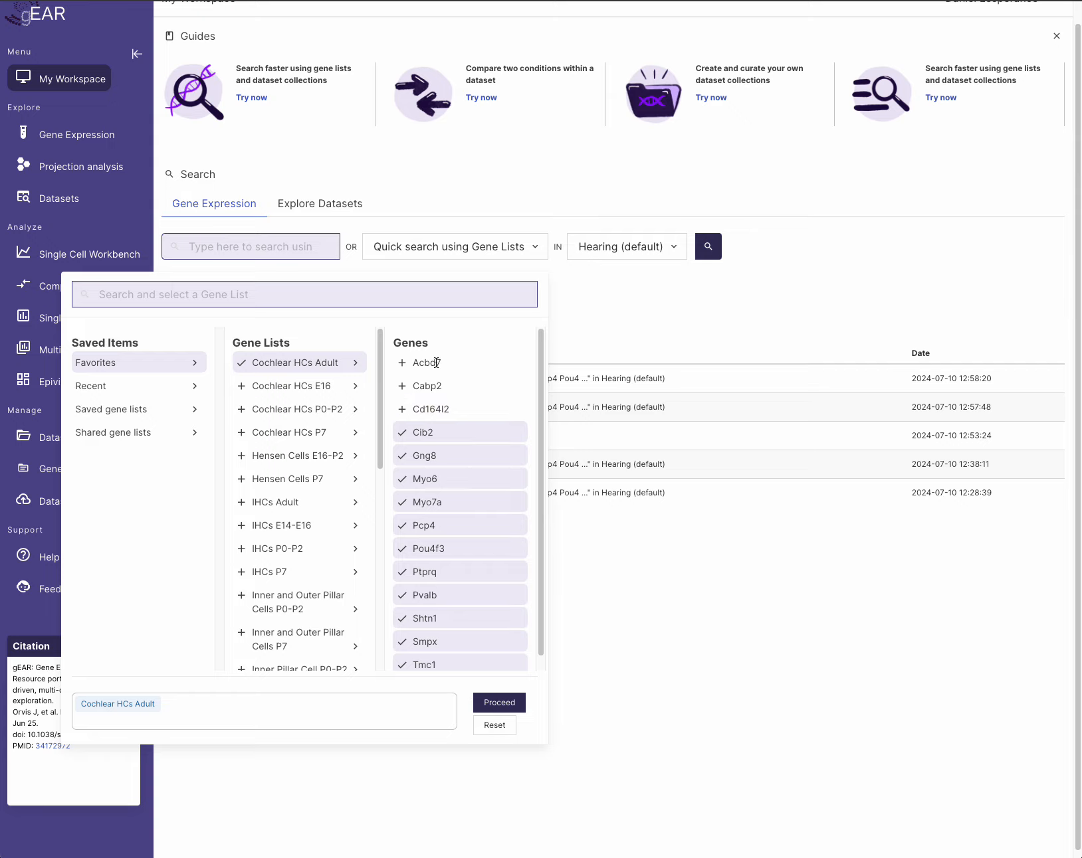
click(403, 410)
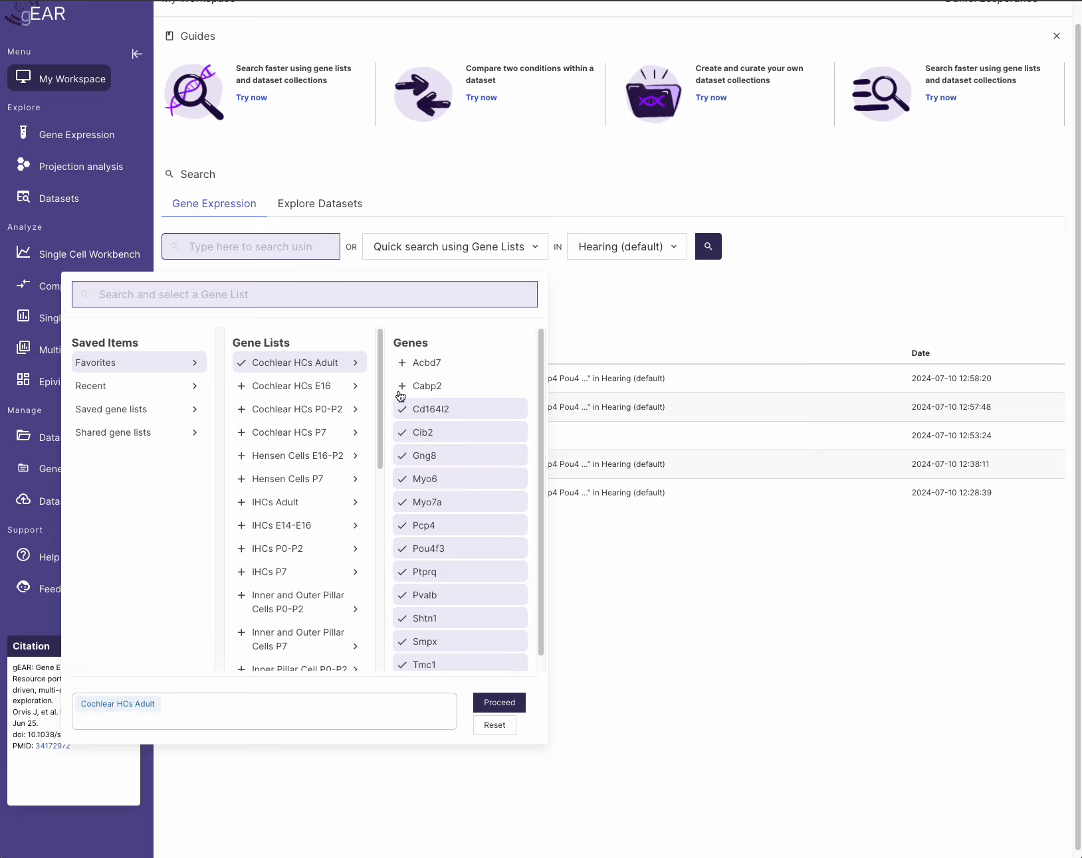
click(402, 389)
click(403, 368)
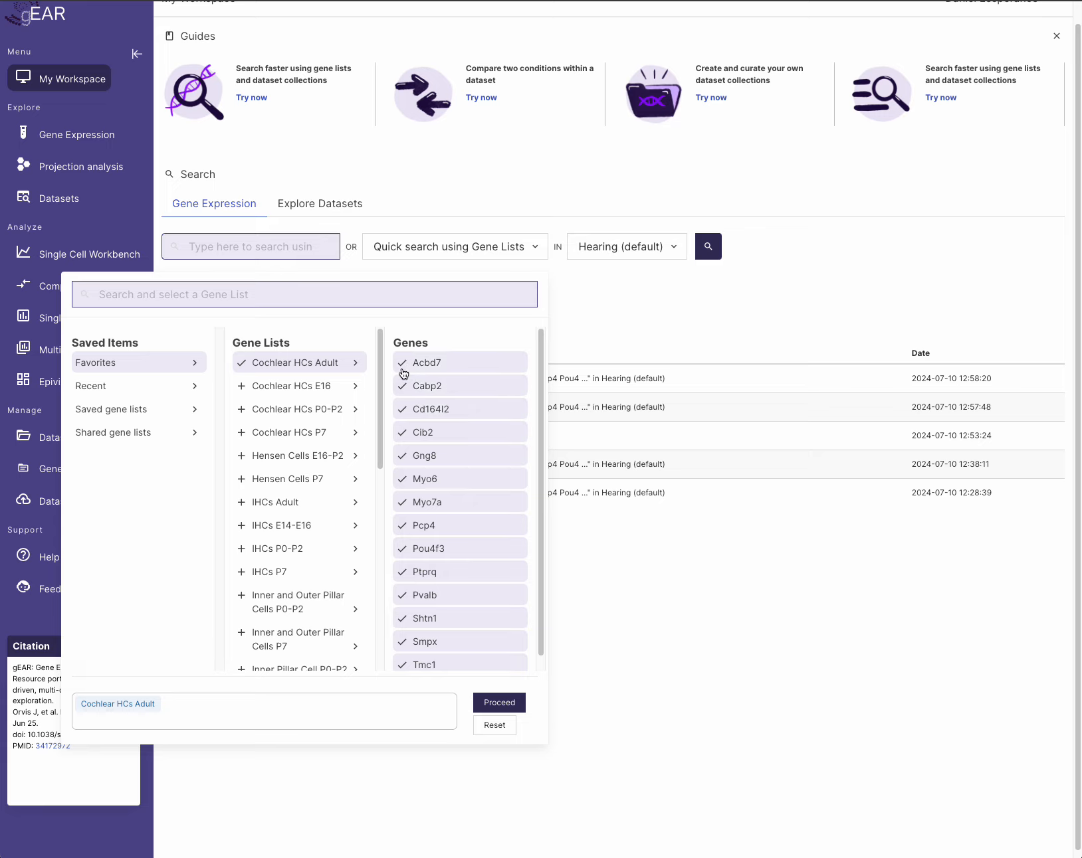
- Try adding Cochlear HCs P0-P2 and Hensen Cells P7, then clear all list selections
click(242, 412)
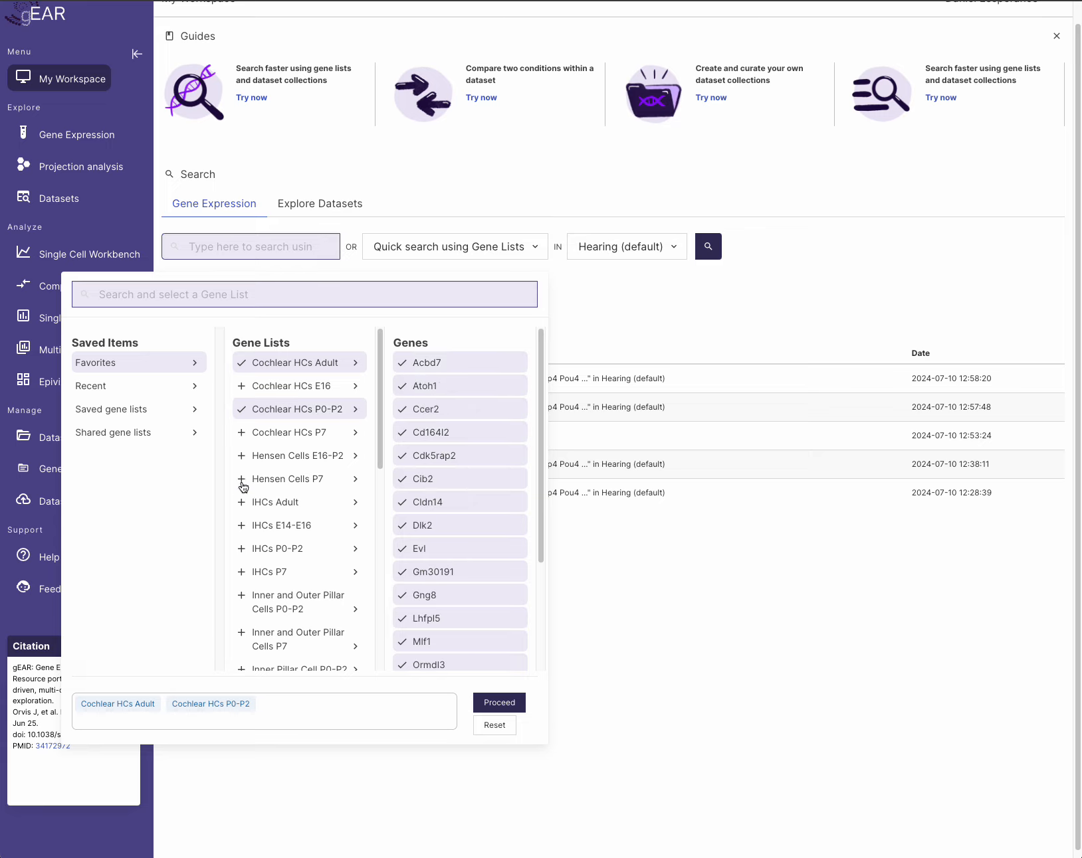
click(241, 483)
click(242, 482)
click(242, 412)
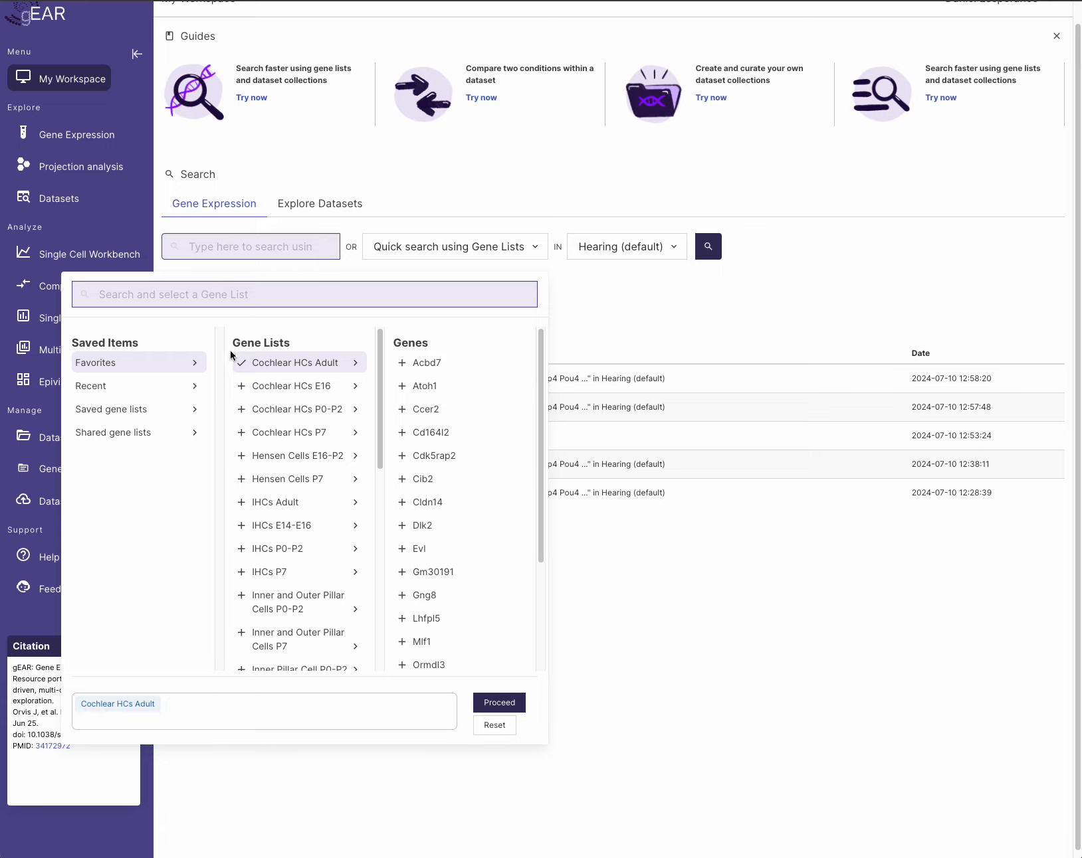
click(243, 364)
- Select Cochlear HCs Adult, Cochlear HCs P0-P2 and Hensen Cells E16-P2, and confirm with Proceed
click(241, 370)
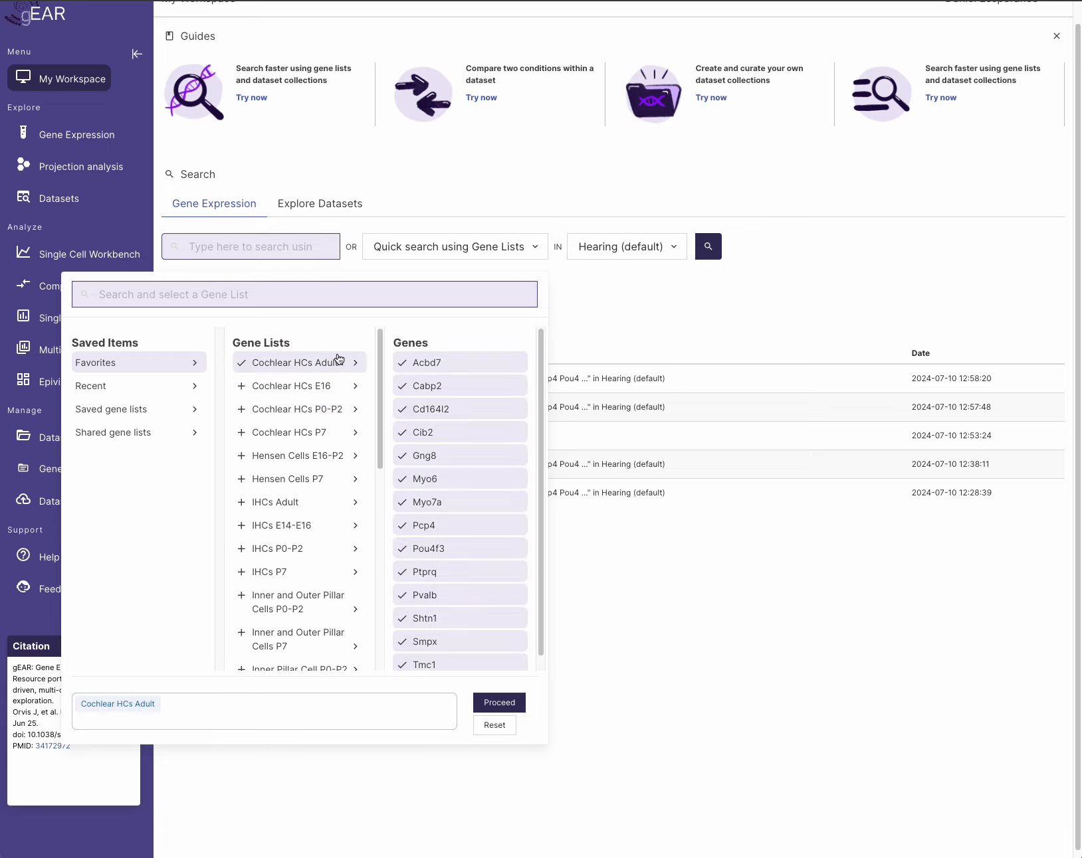
click(241, 412)
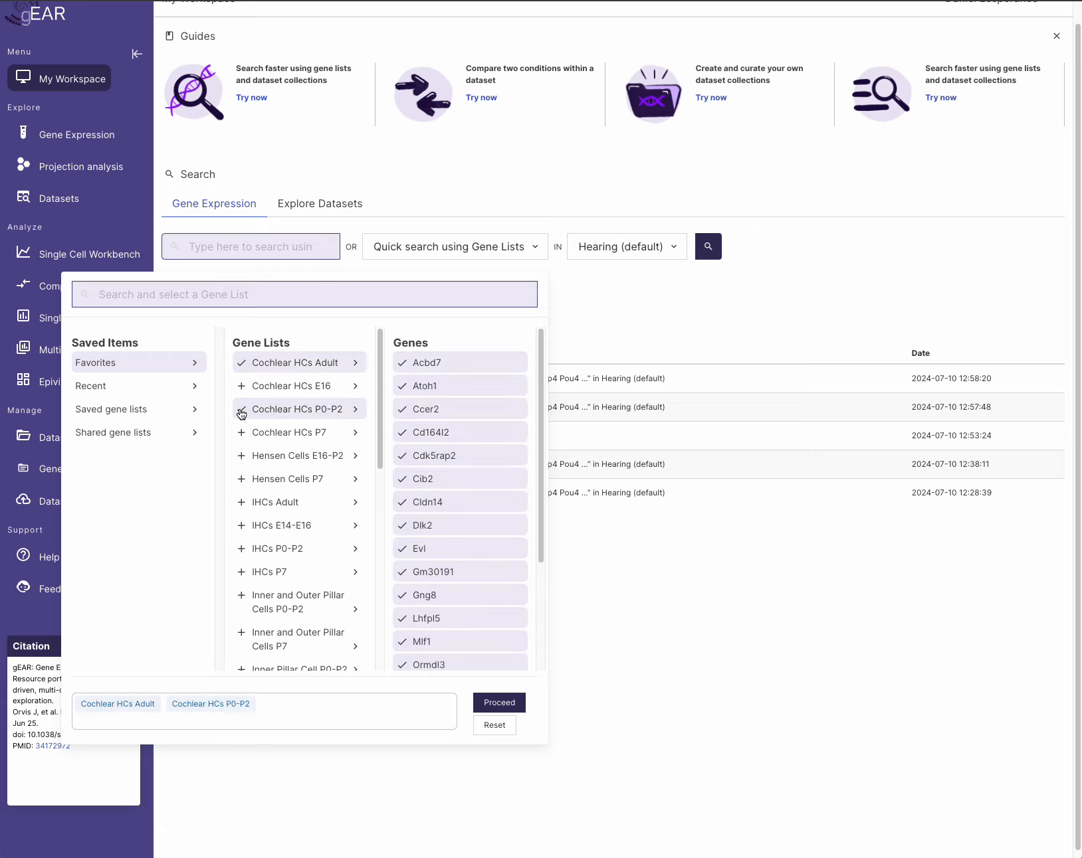
click(265, 456)
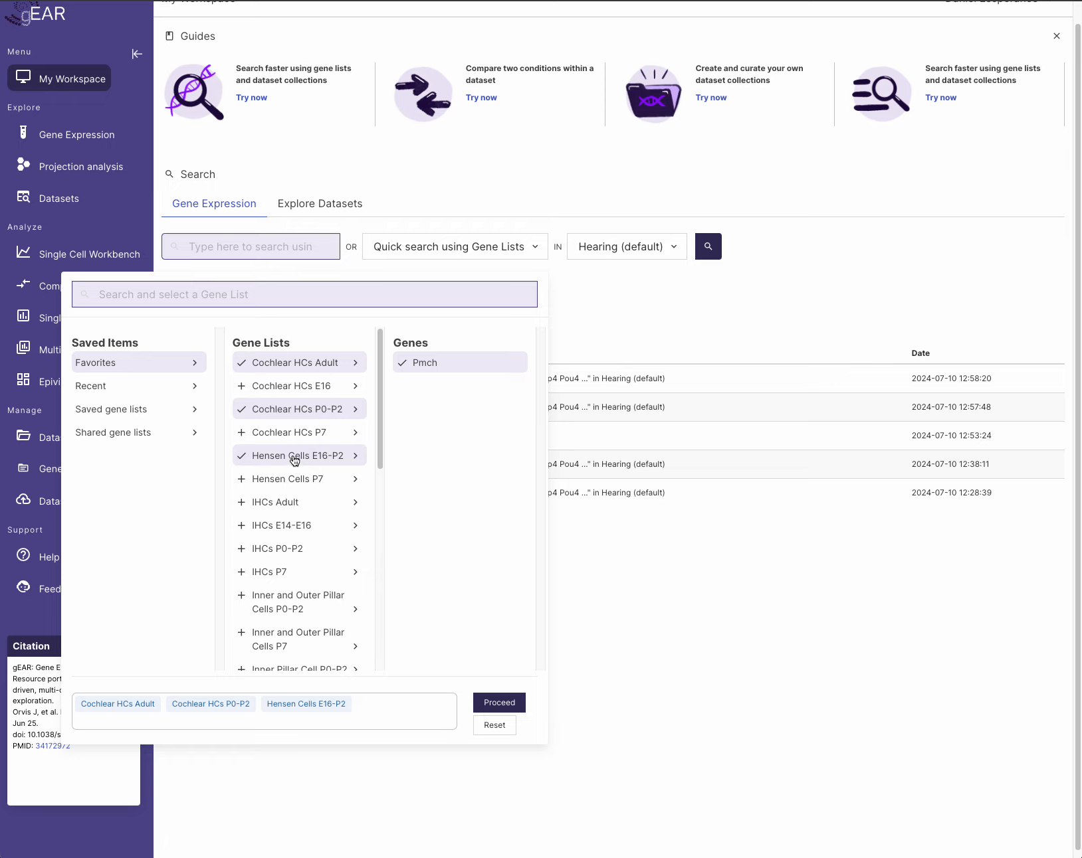
click(493, 703)
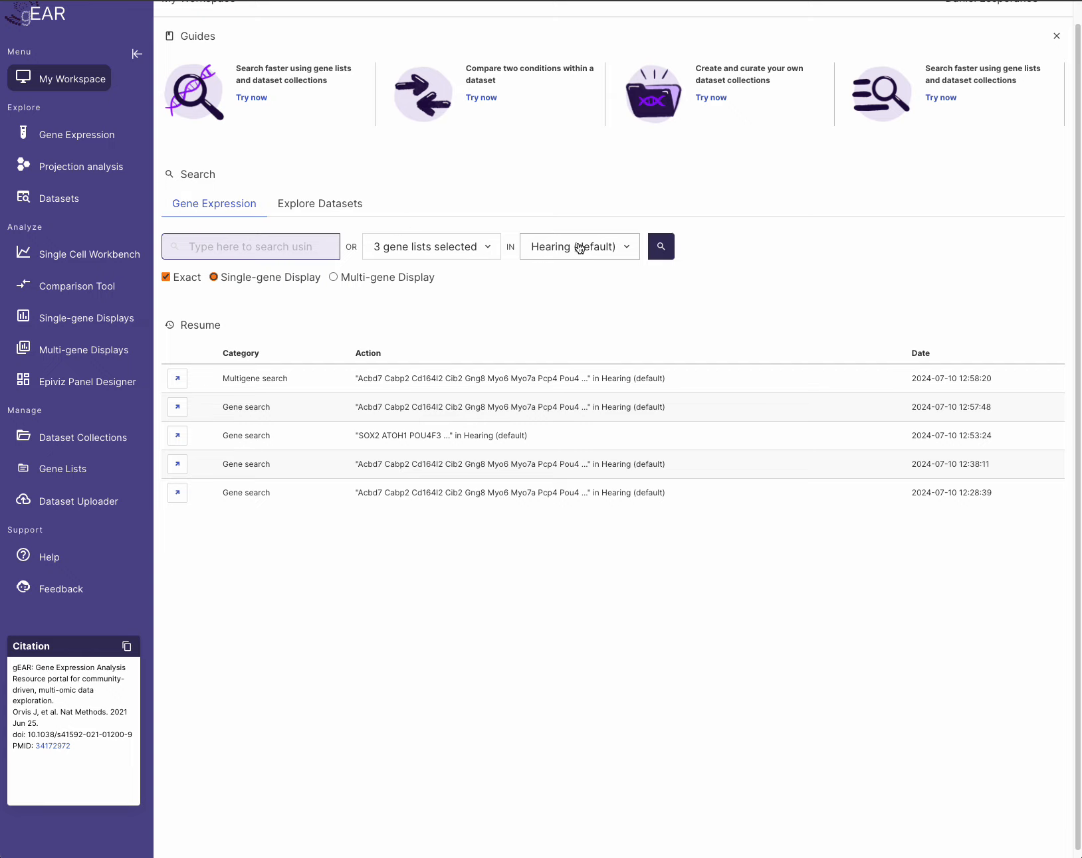
click(627, 249)
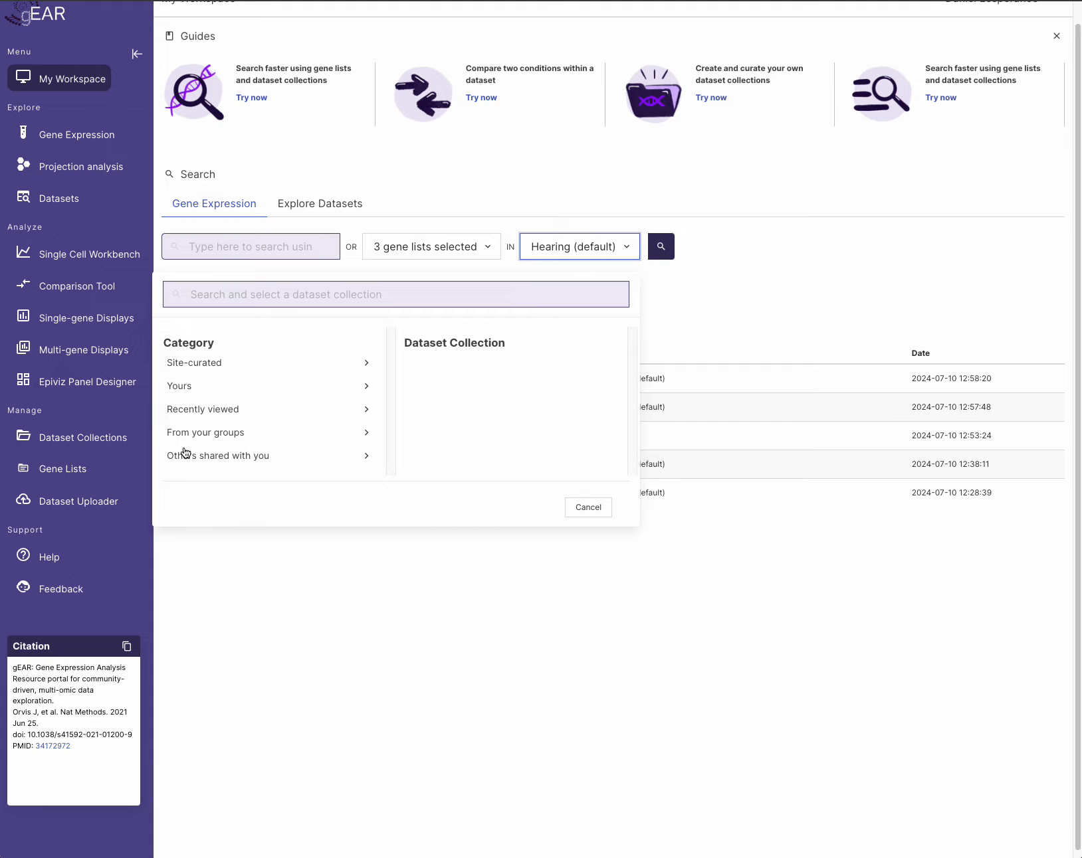
click(218, 367)
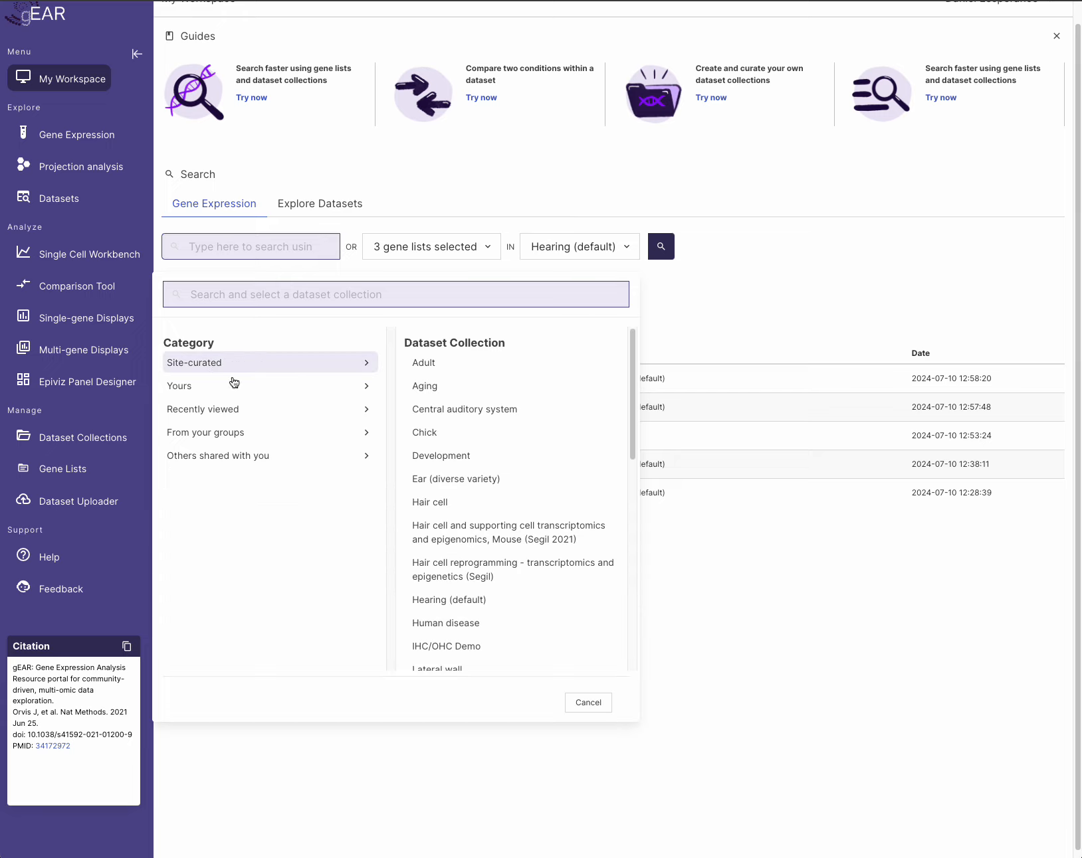
scroll(459, 384, down, 1)
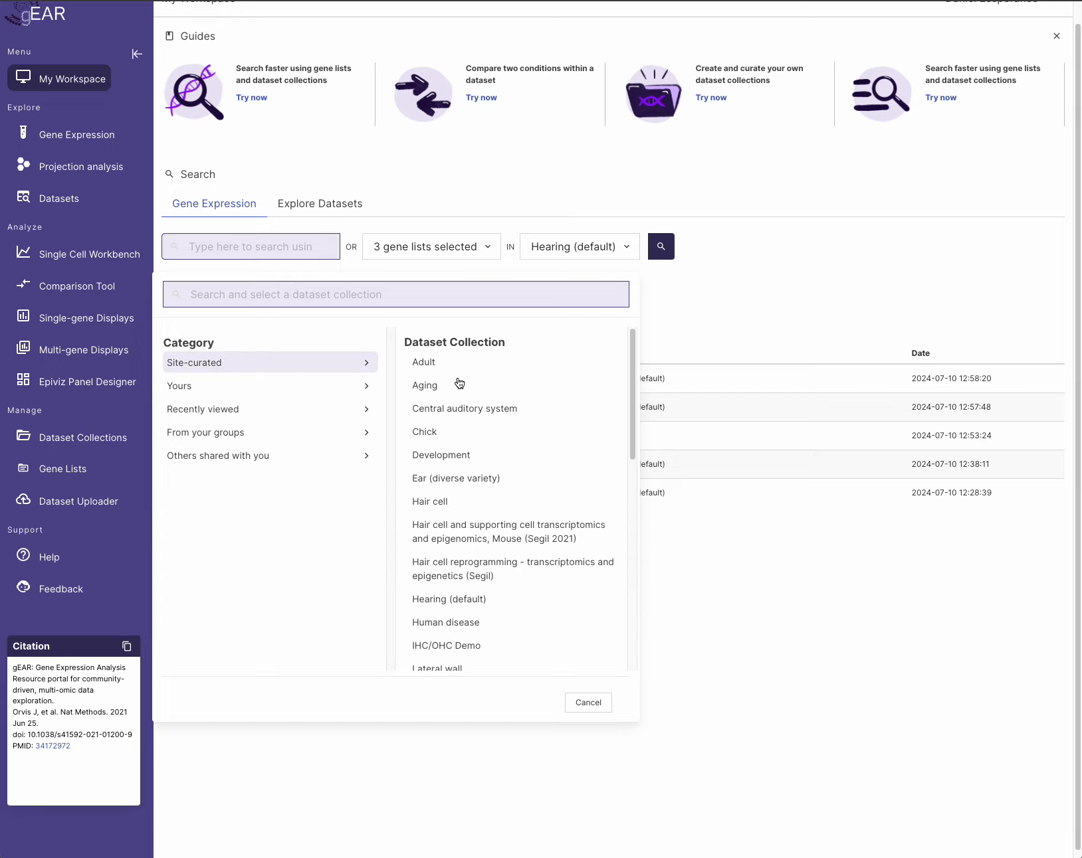
scroll(458, 385, down, 5)
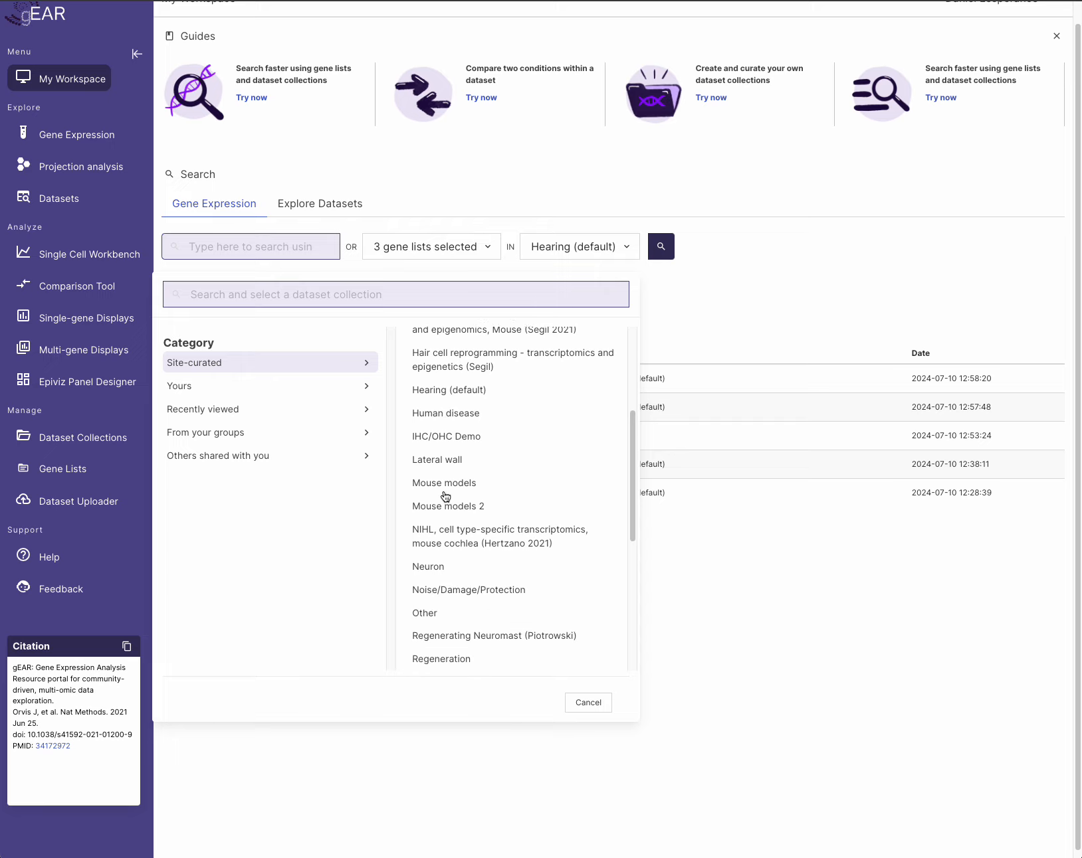
scroll(450, 505, down, 5)
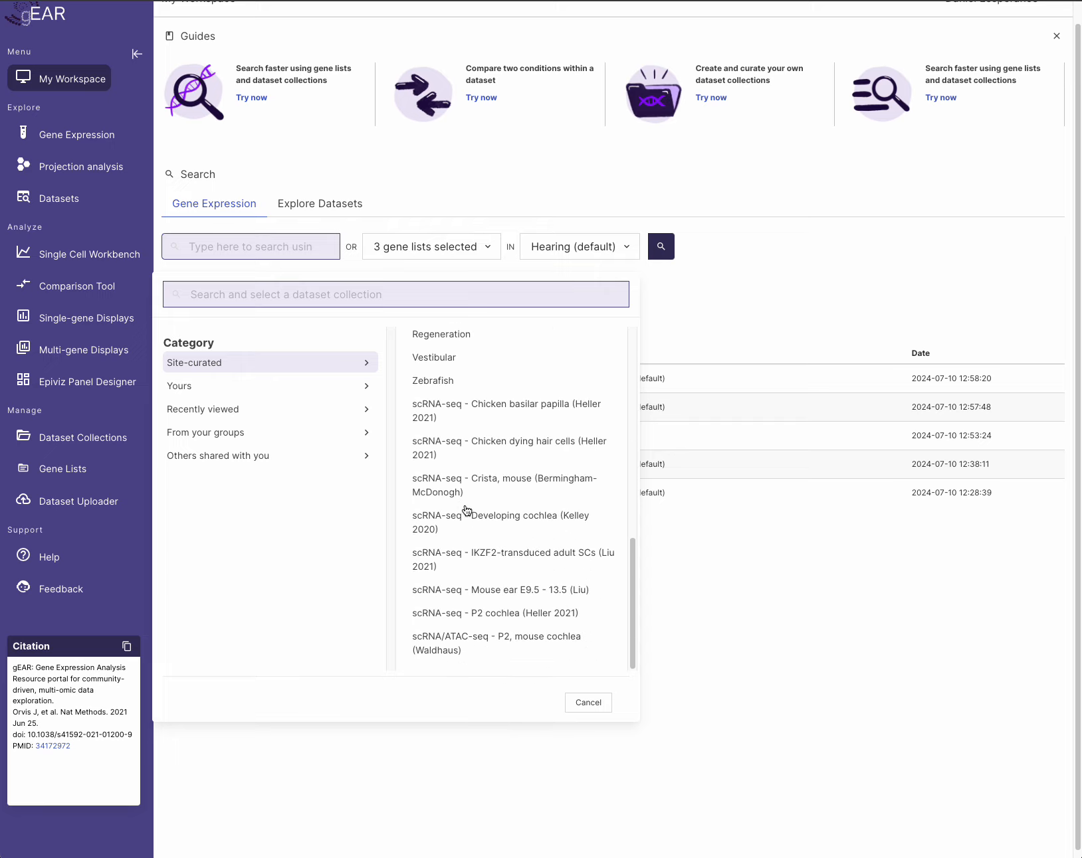
scroll(439, 507, up, 6)
scroll(467, 511, up, 3)
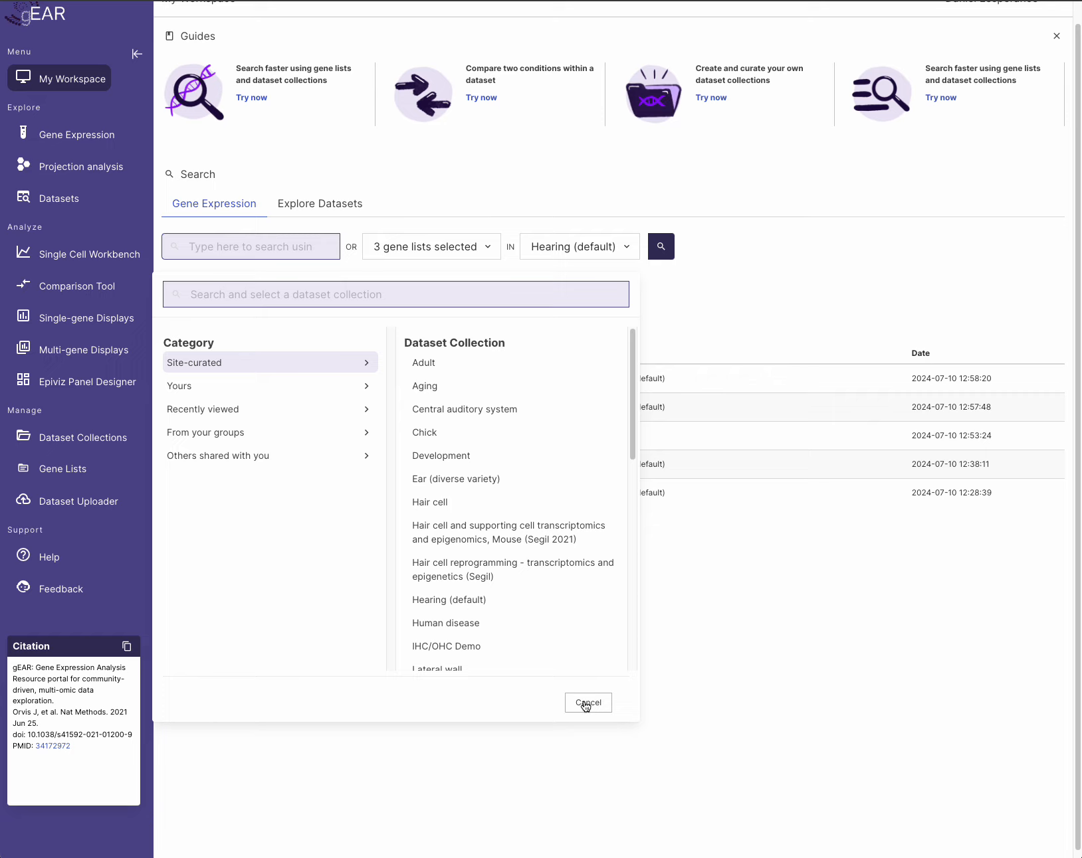
click(470, 601)
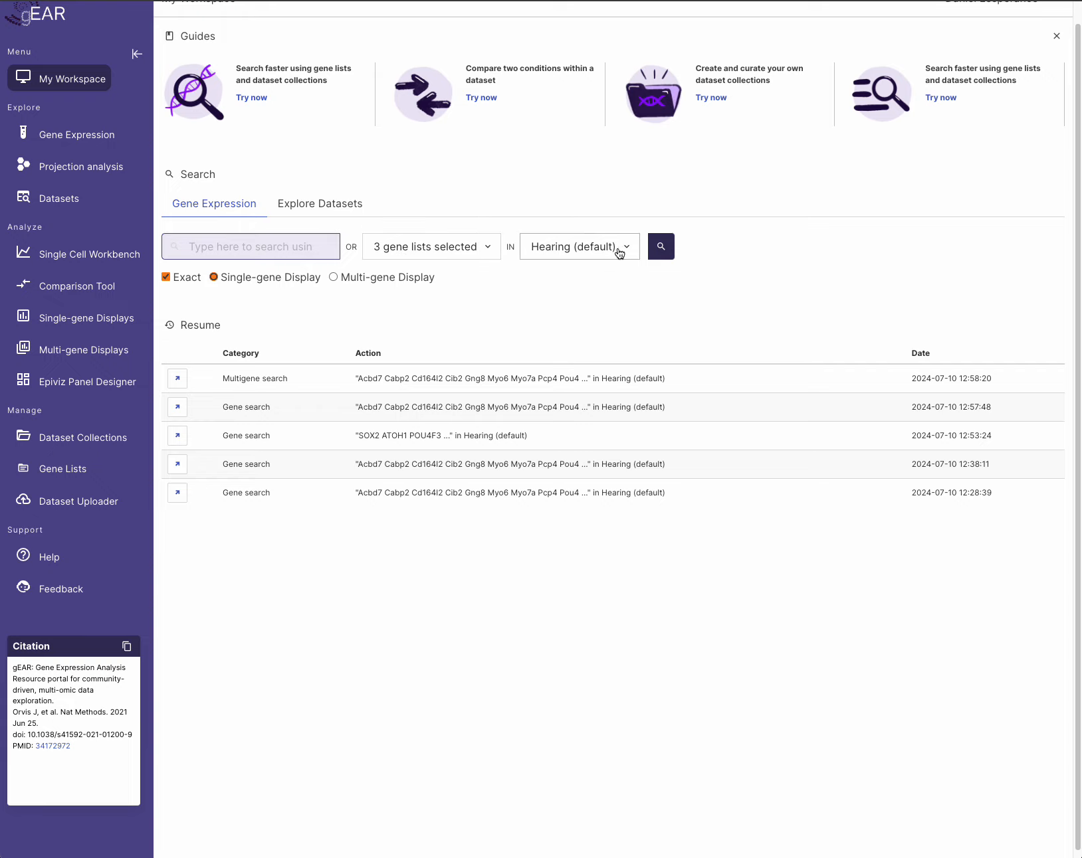
- Run the search on the three lists and scroll through the acbd7 expression panels
click(661, 248)
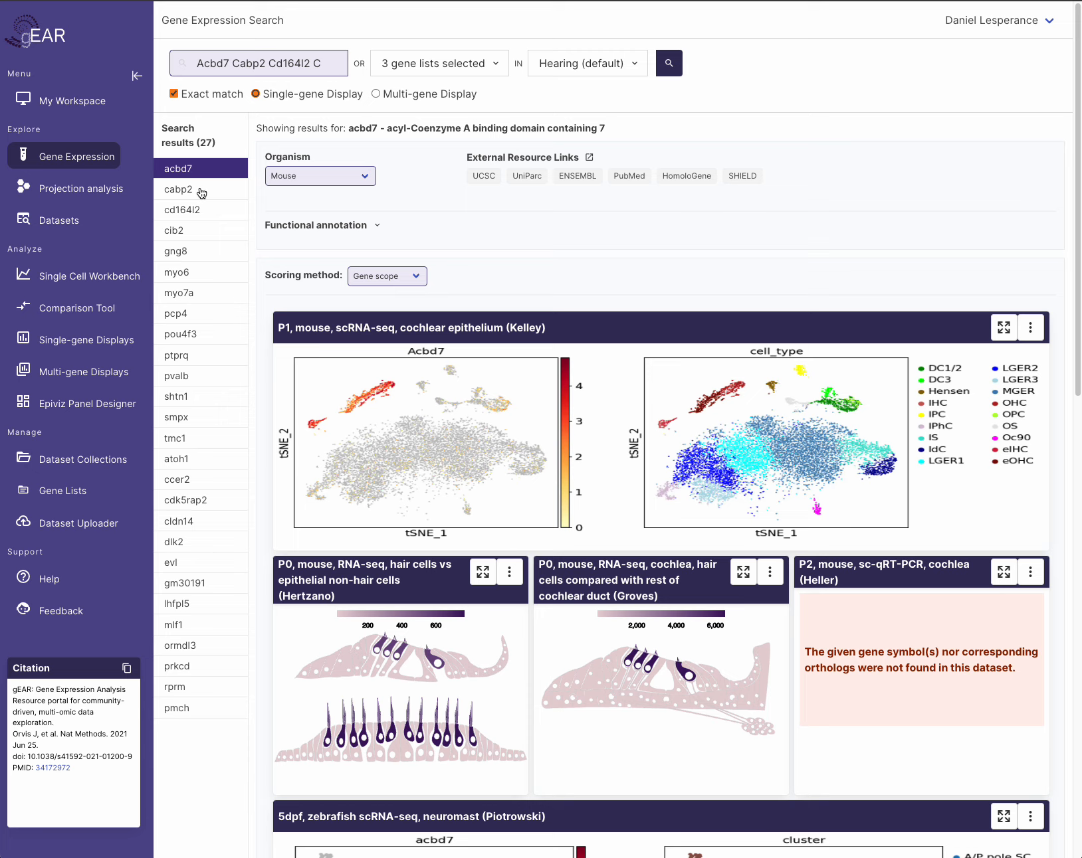
scroll(571, 386, down, 1)
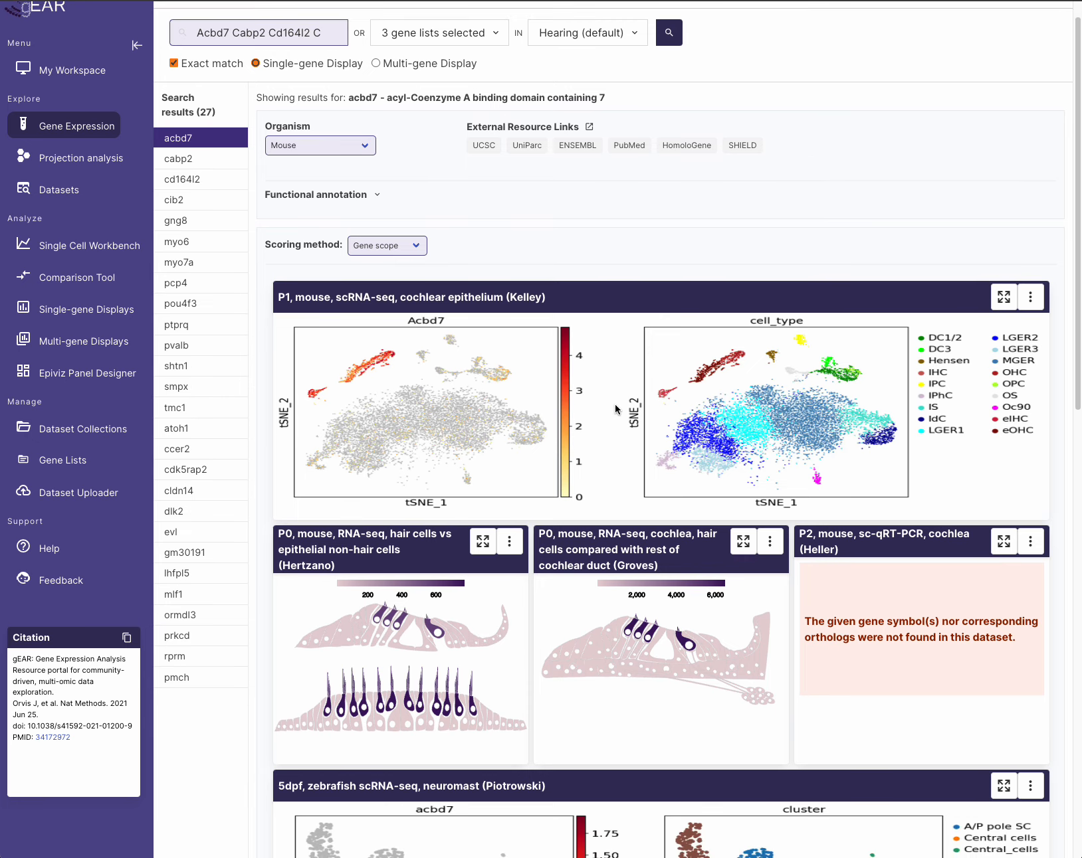
scroll(603, 409, down, 1)
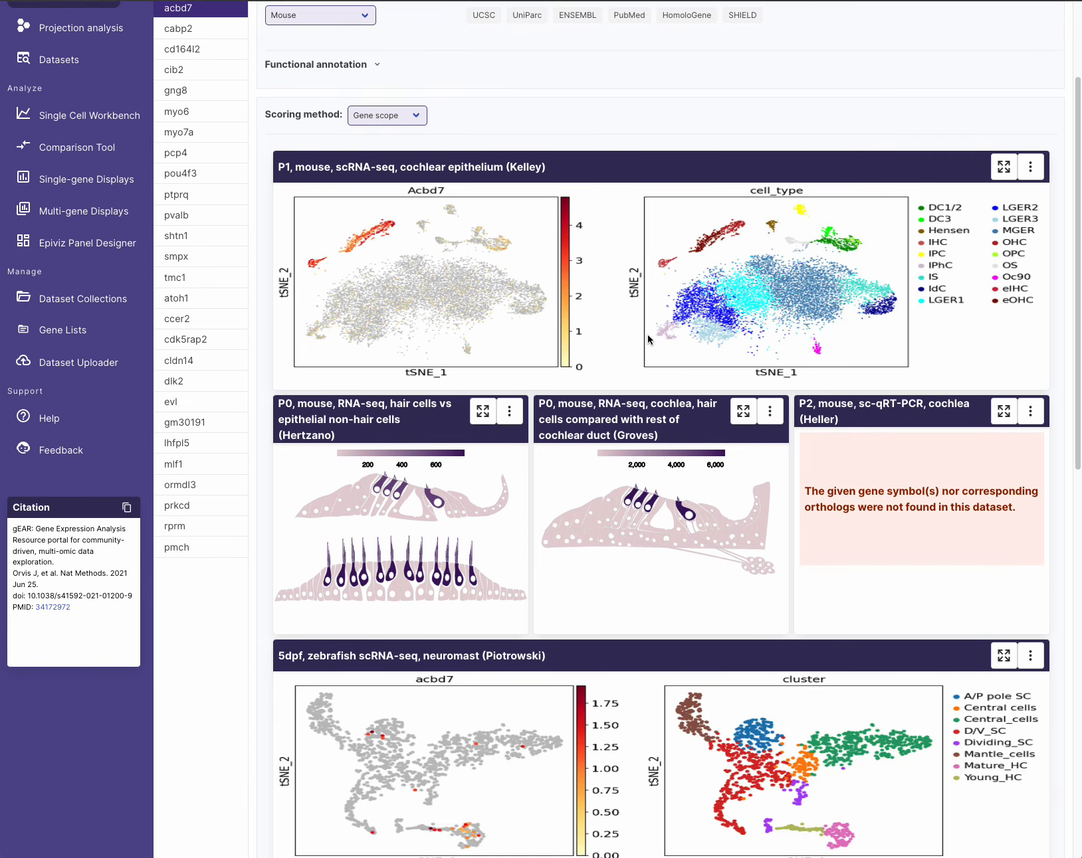
scroll(610, 352, down, 1)
scroll(645, 642, down, 7)
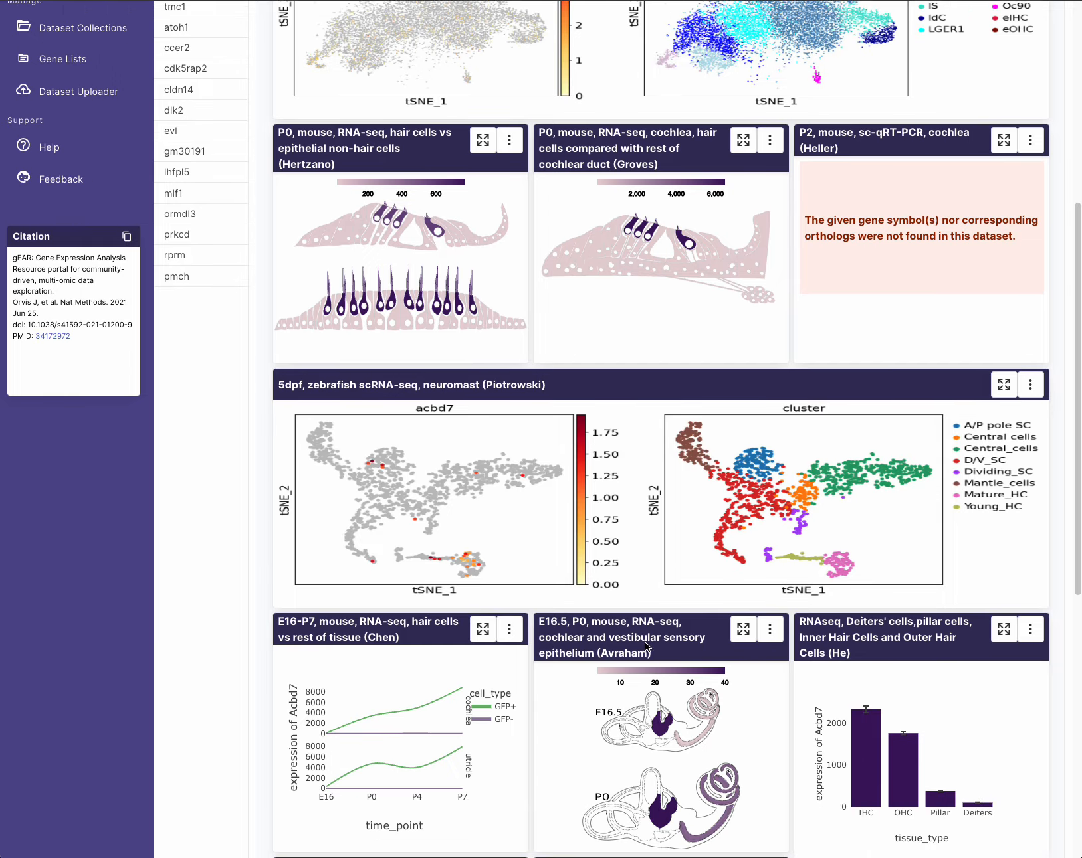
scroll(643, 643, down, 1)
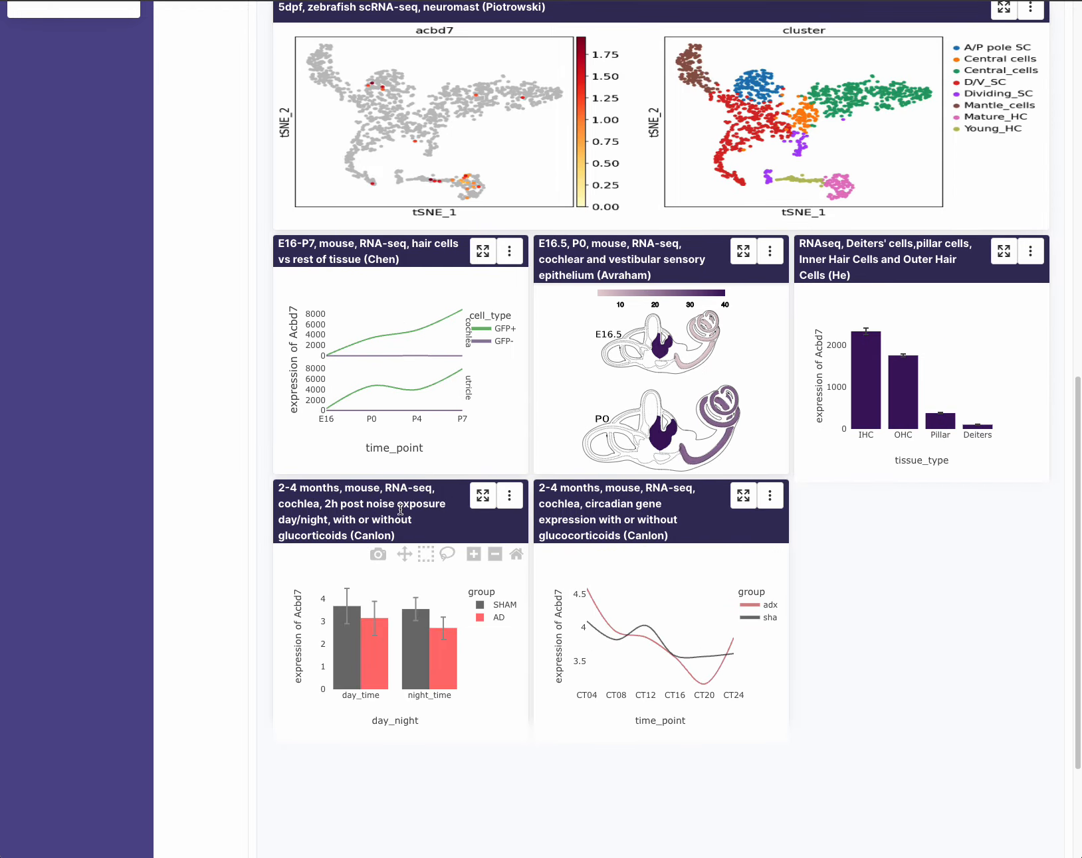
scroll(890, 399, up, 4)
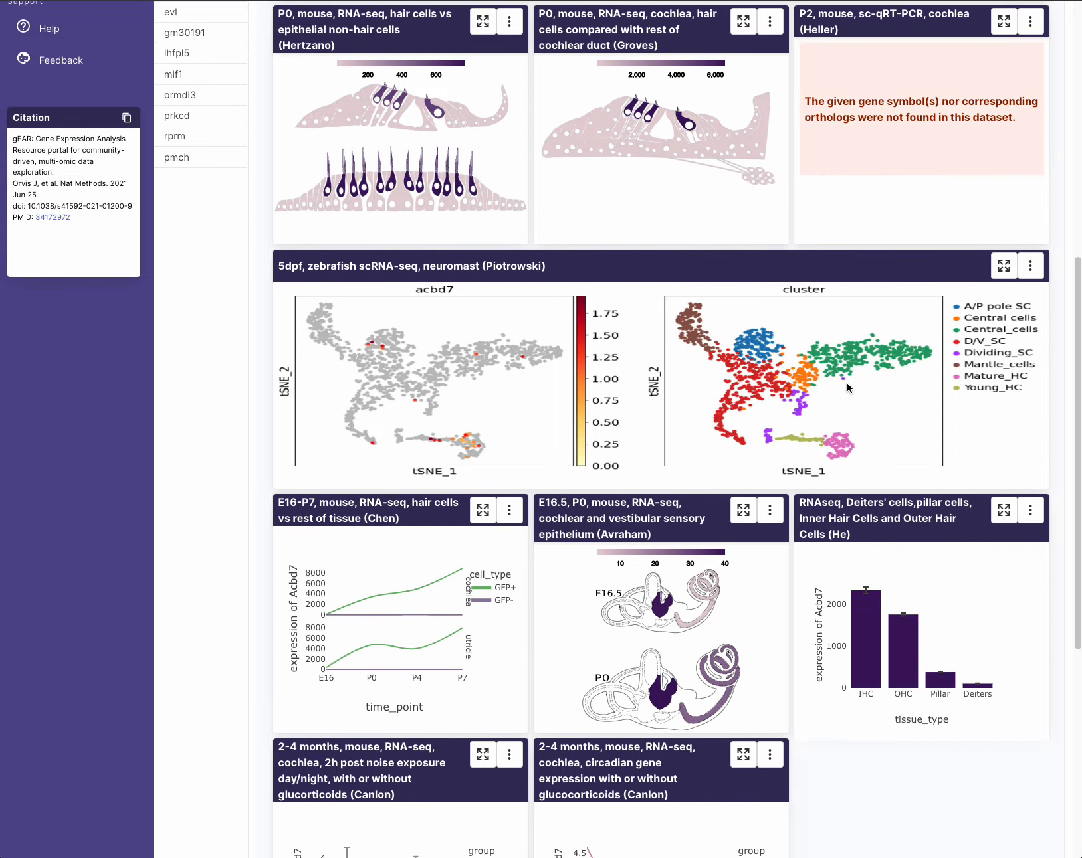
scroll(511, 378, up, 7)
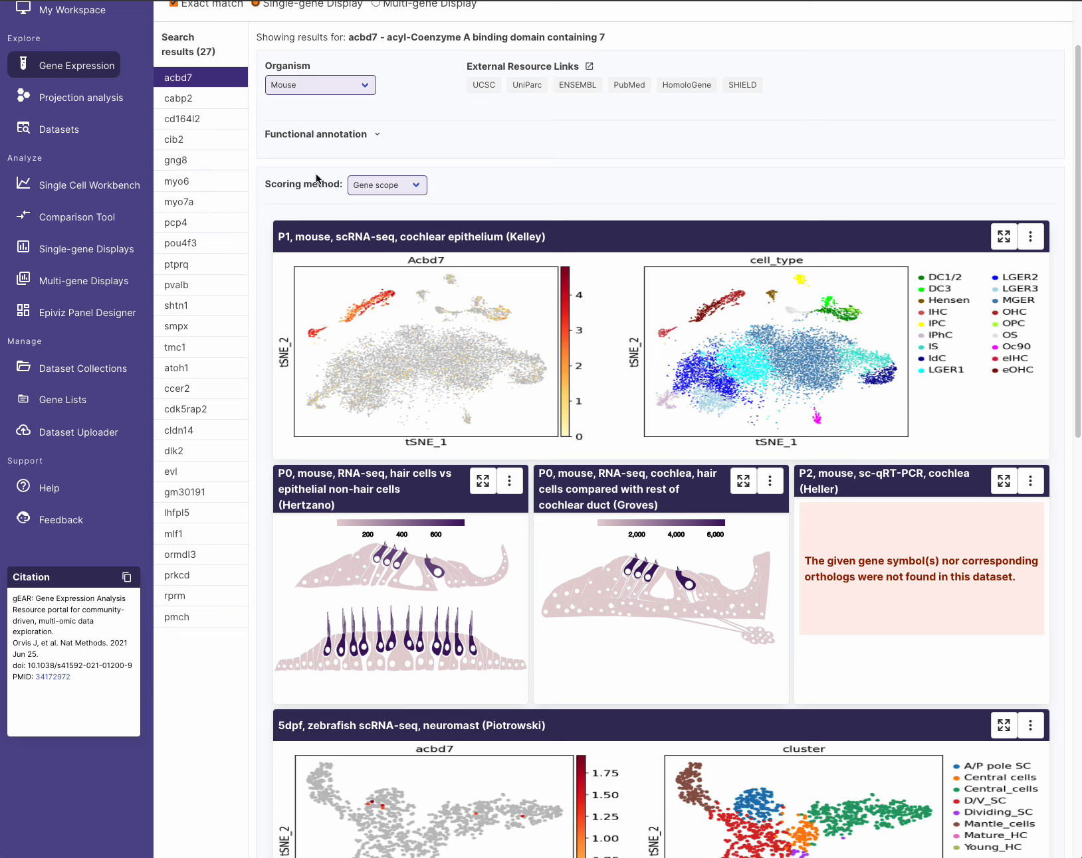
- Show cabp2, then atoh1 results, and scroll through the atoh1 expression panels
click(206, 100)
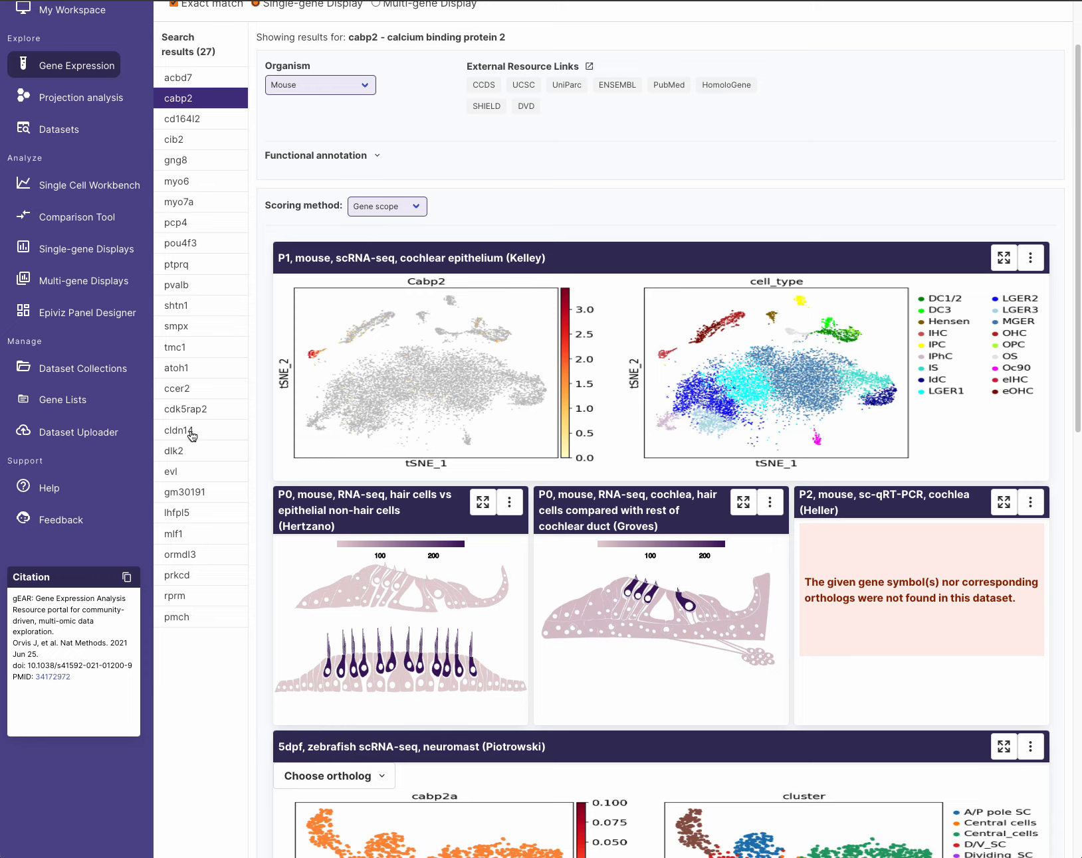
click(179, 368)
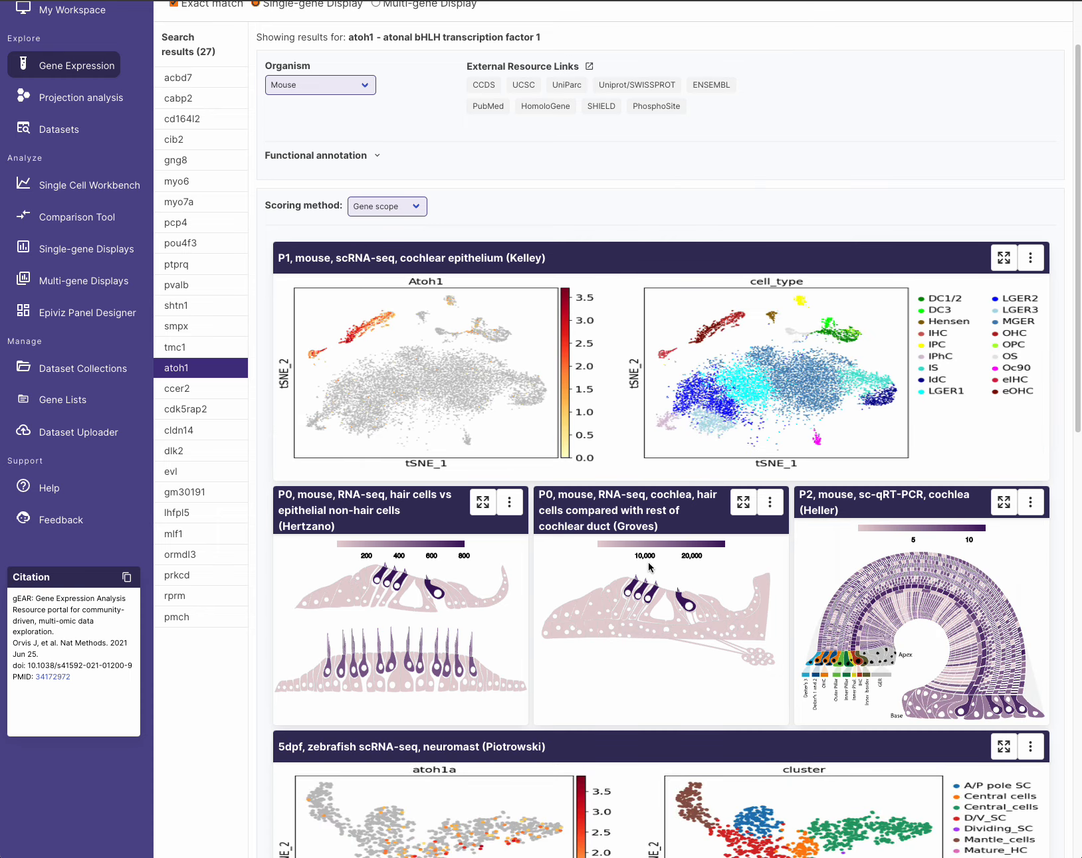
scroll(647, 557, down, 5)
scroll(660, 593, down, 3)
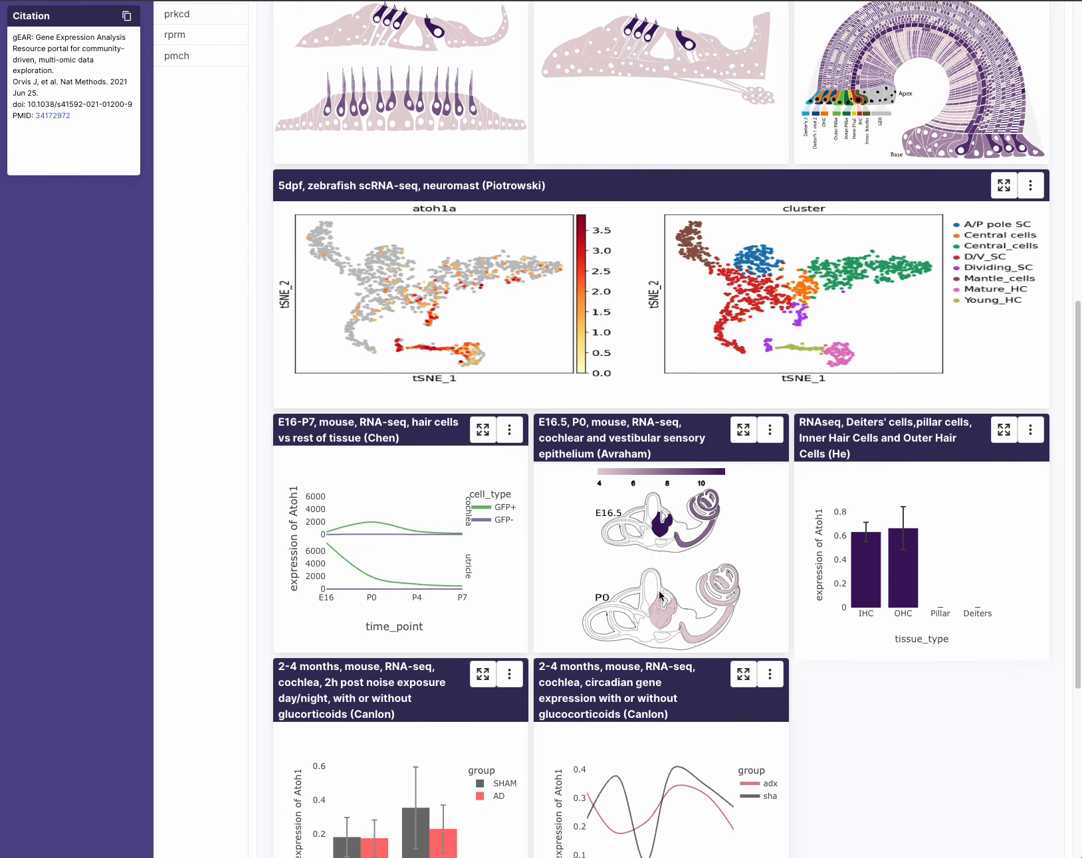
scroll(656, 593, up, 10)
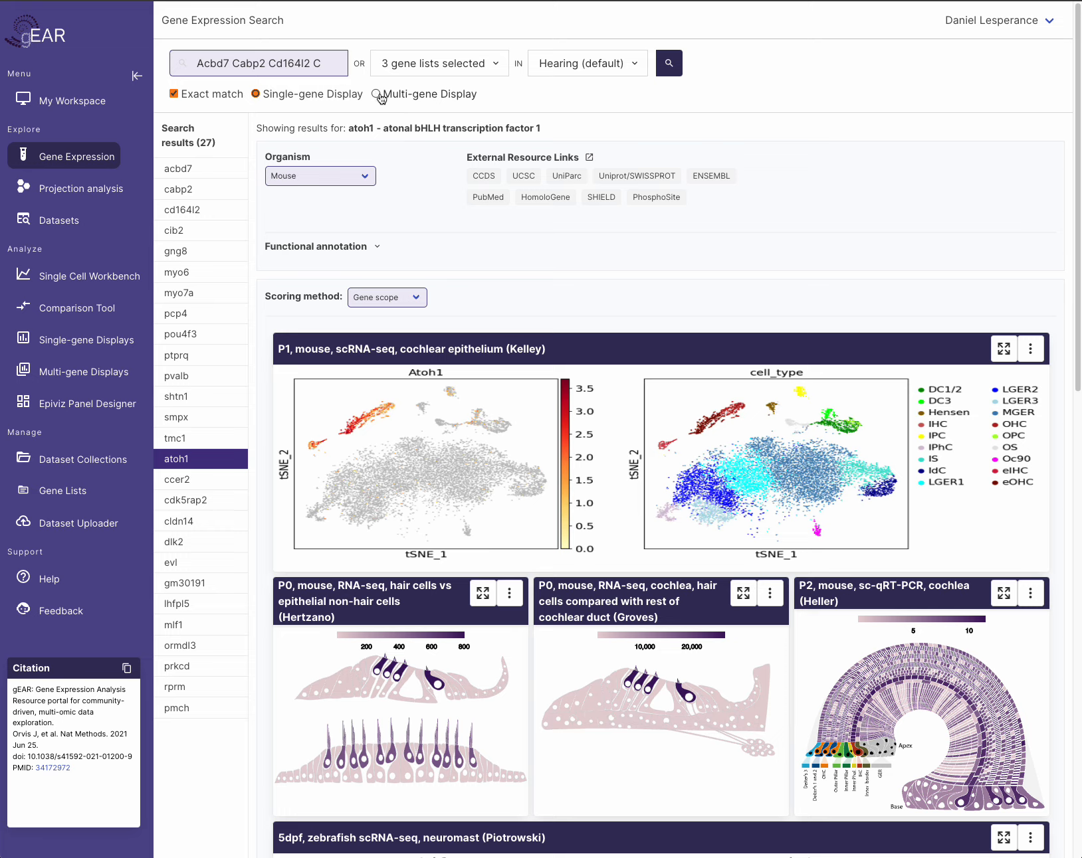
click(412, 65)
- Uncheck Cochlear HCs P0-P2 and Hensen Cells E16-P2 in the Favorites gene lists
click(445, 178)
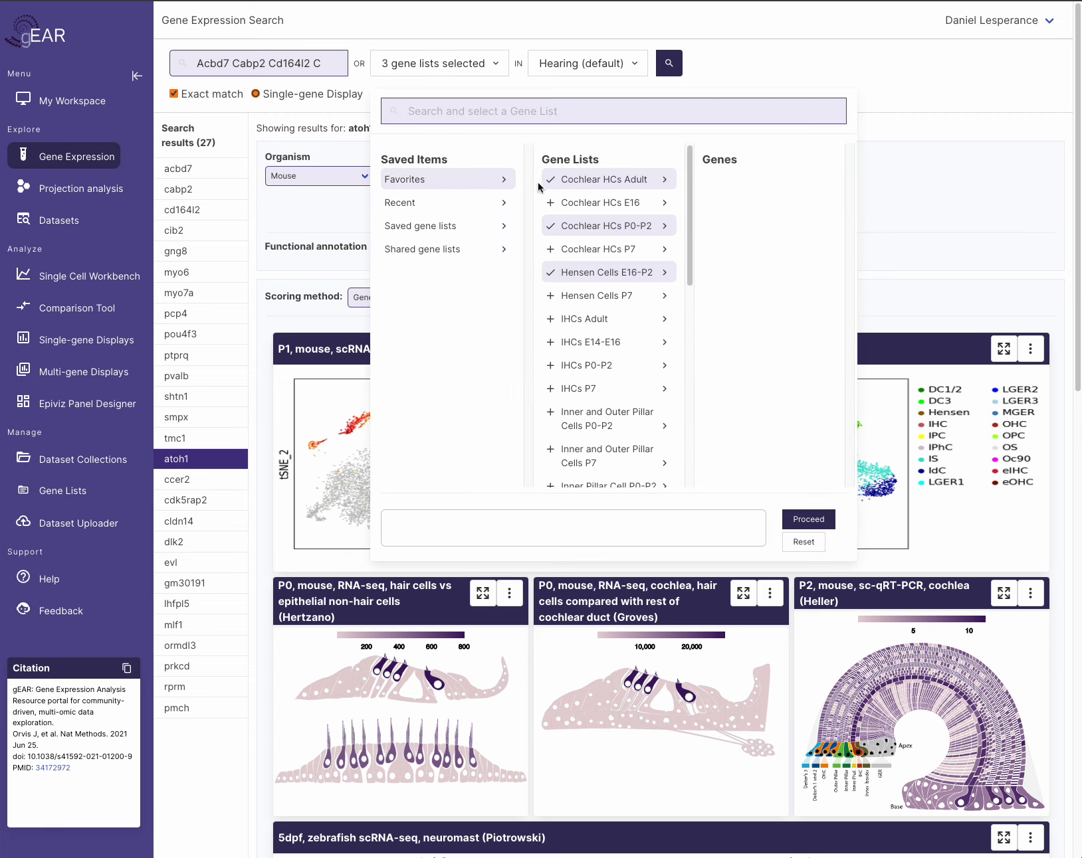
click(551, 230)
click(553, 277)
click(552, 231)
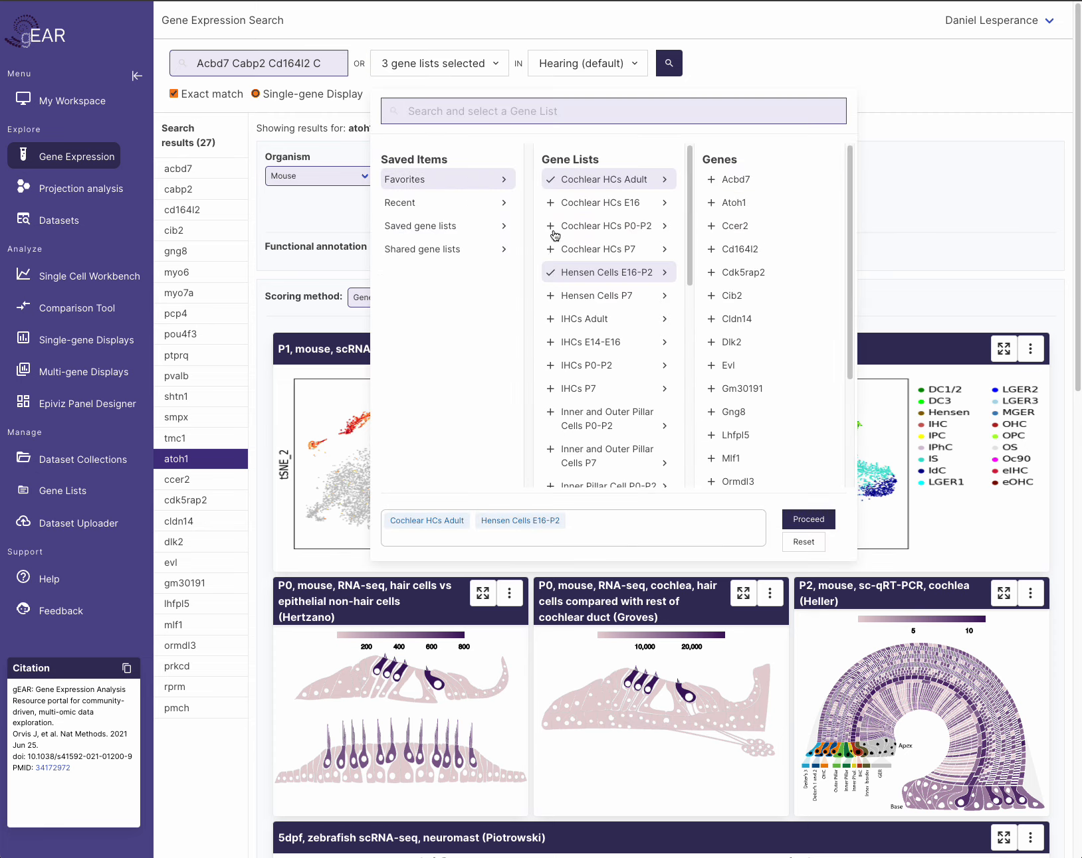
click(551, 276)
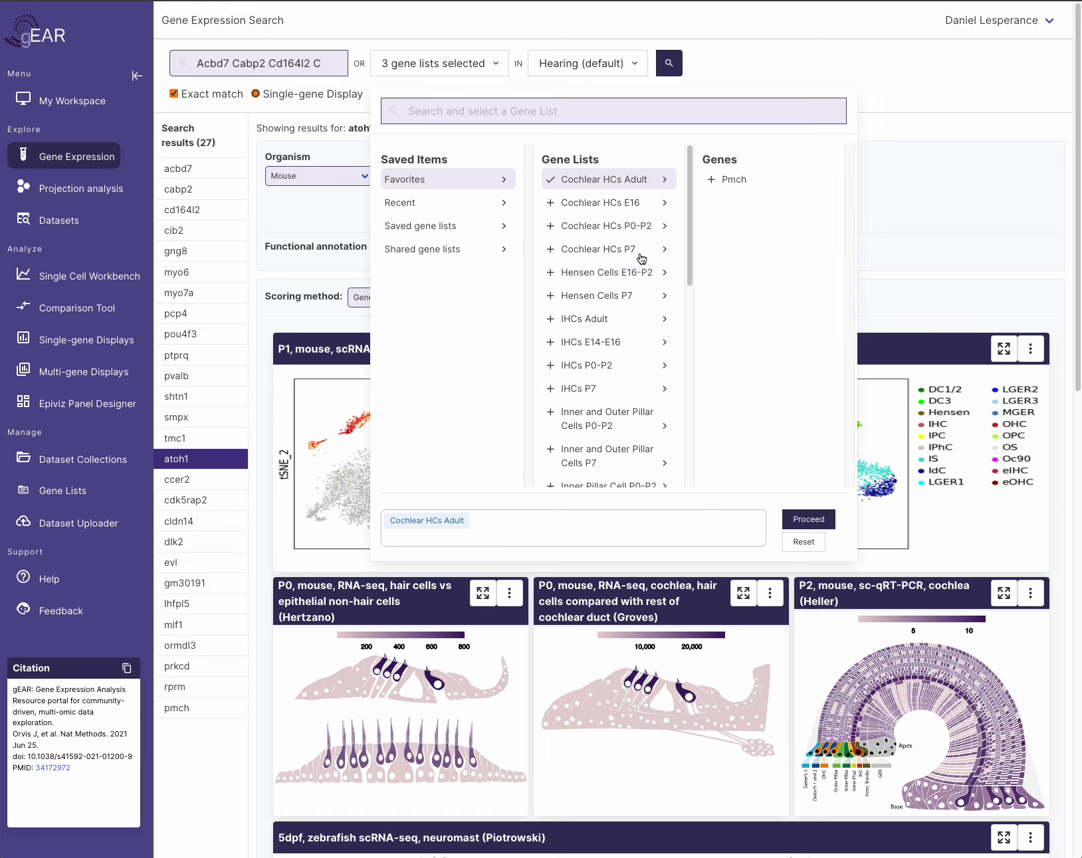
- Keep only Cochlear HCs Adult, switch to Multi-gene Display, and rerun the search
click(613, 189)
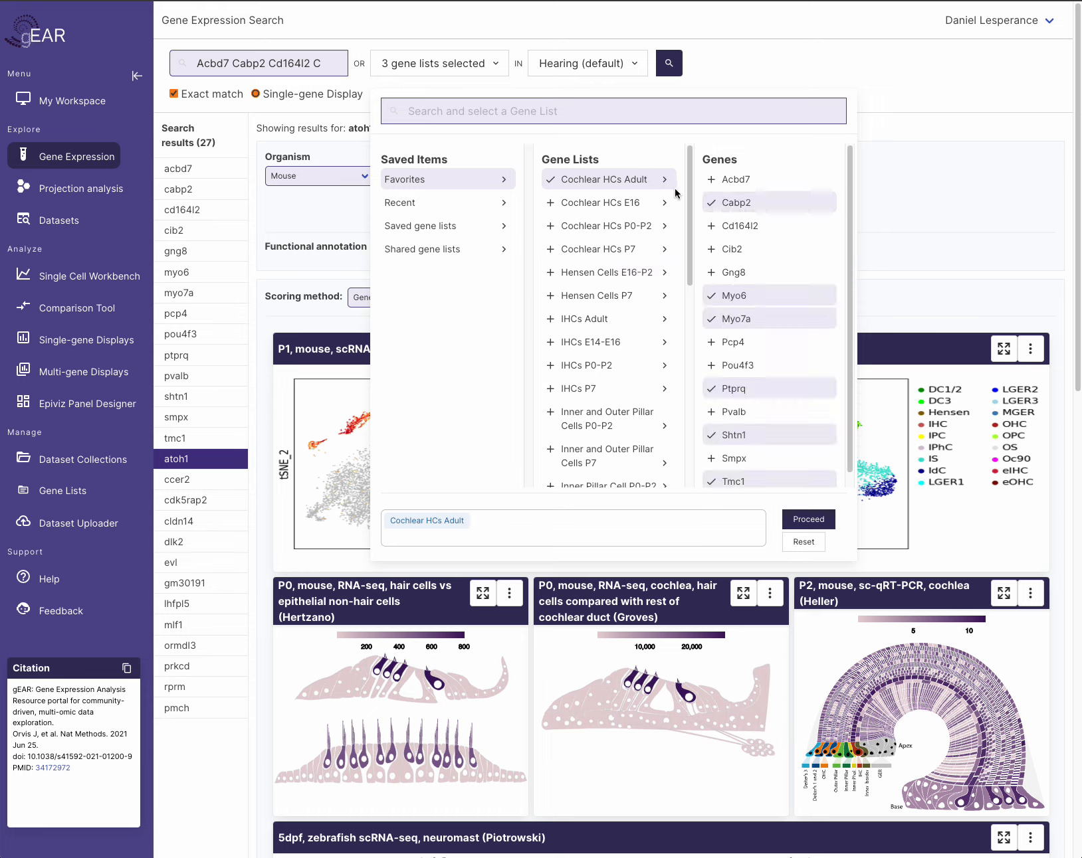
click(549, 183)
click(550, 183)
click(549, 182)
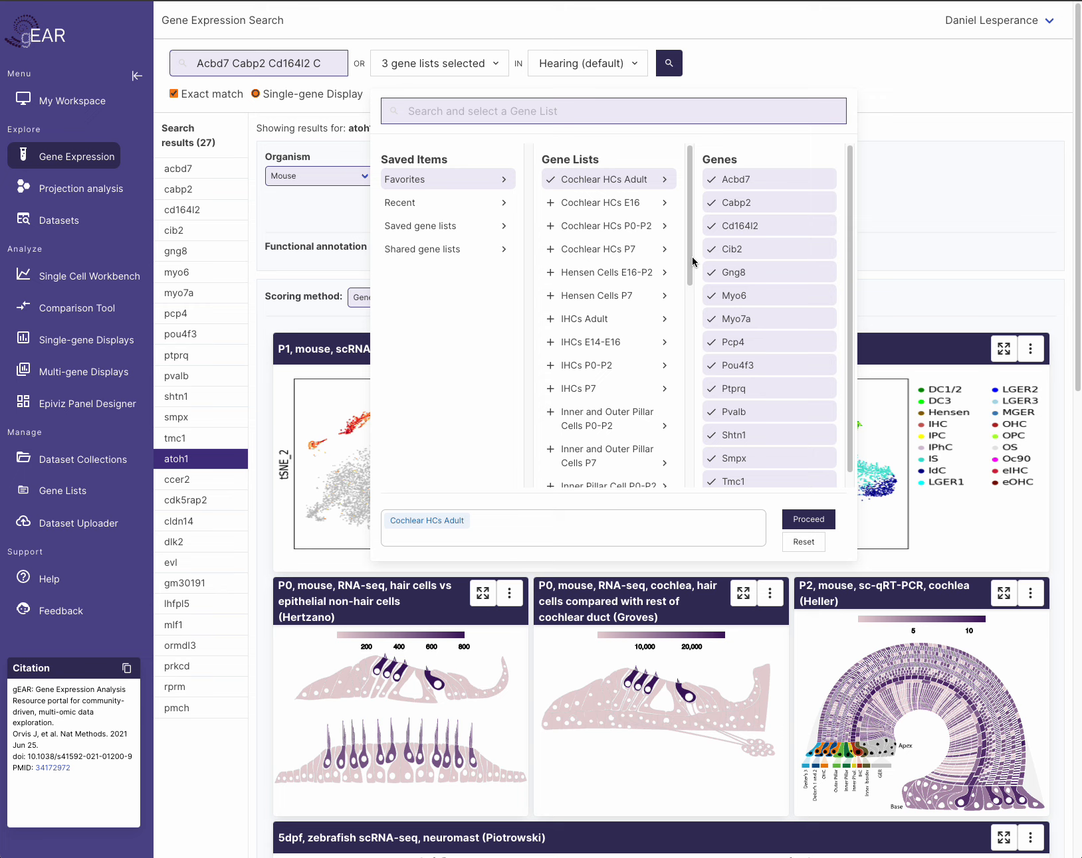
click(809, 519)
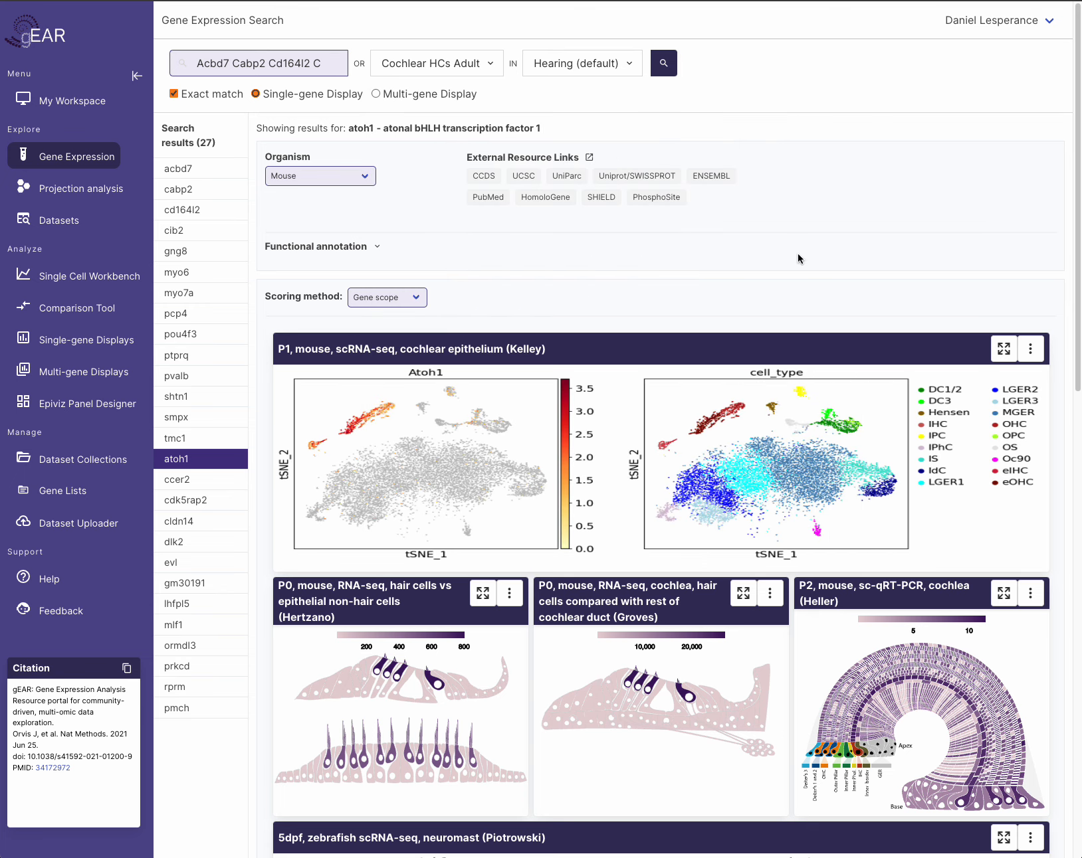
click(375, 93)
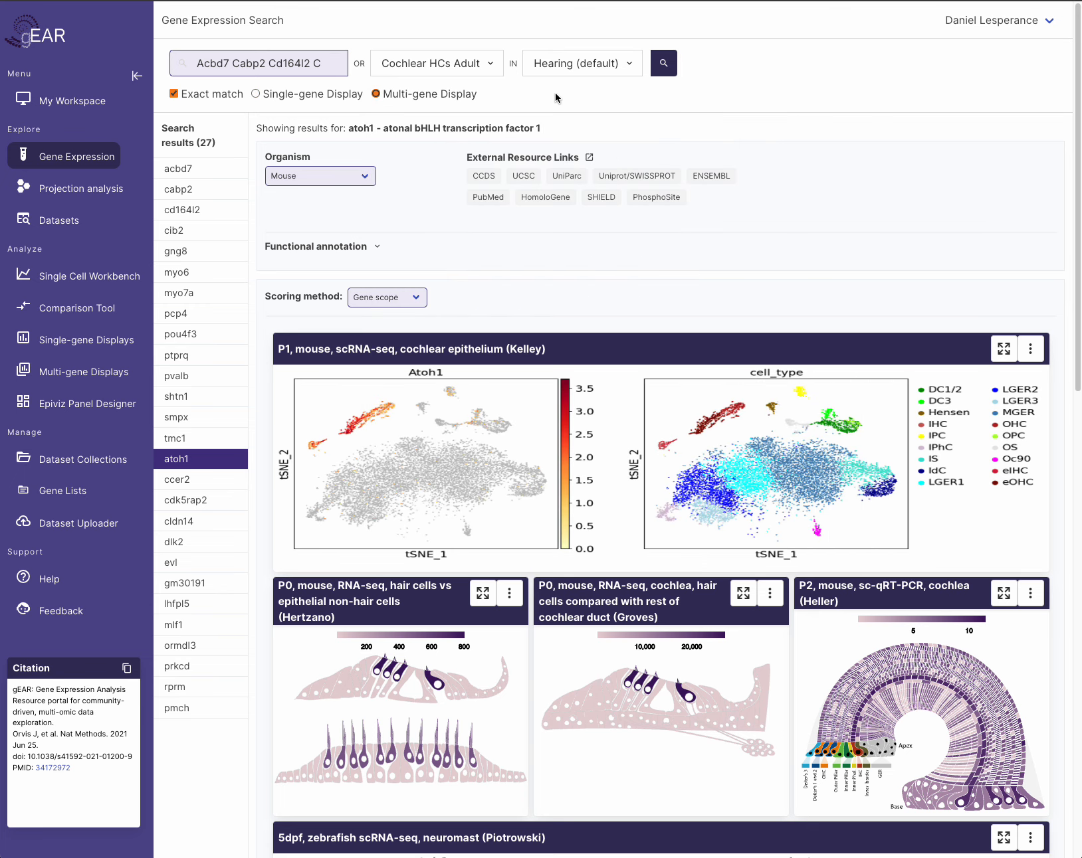
click(654, 70)
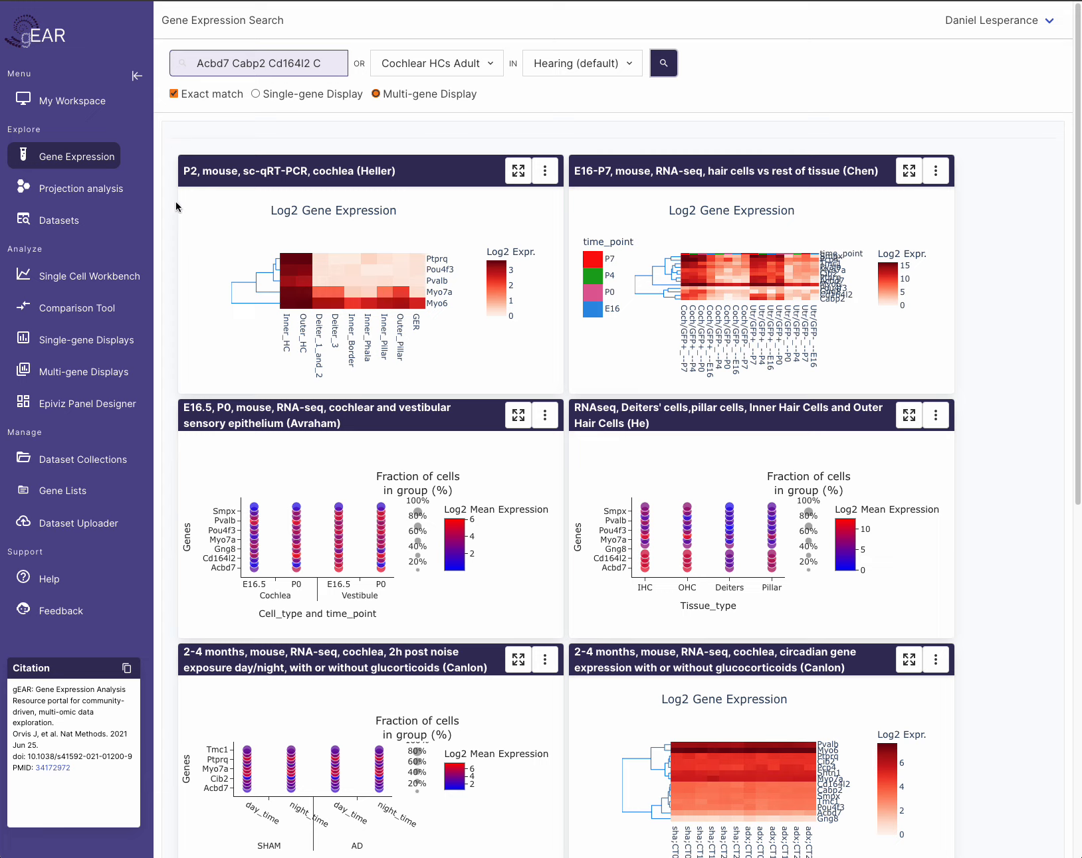
- Close the gene list picker and view the Heller heatmap full width, then restore it
click(454, 66)
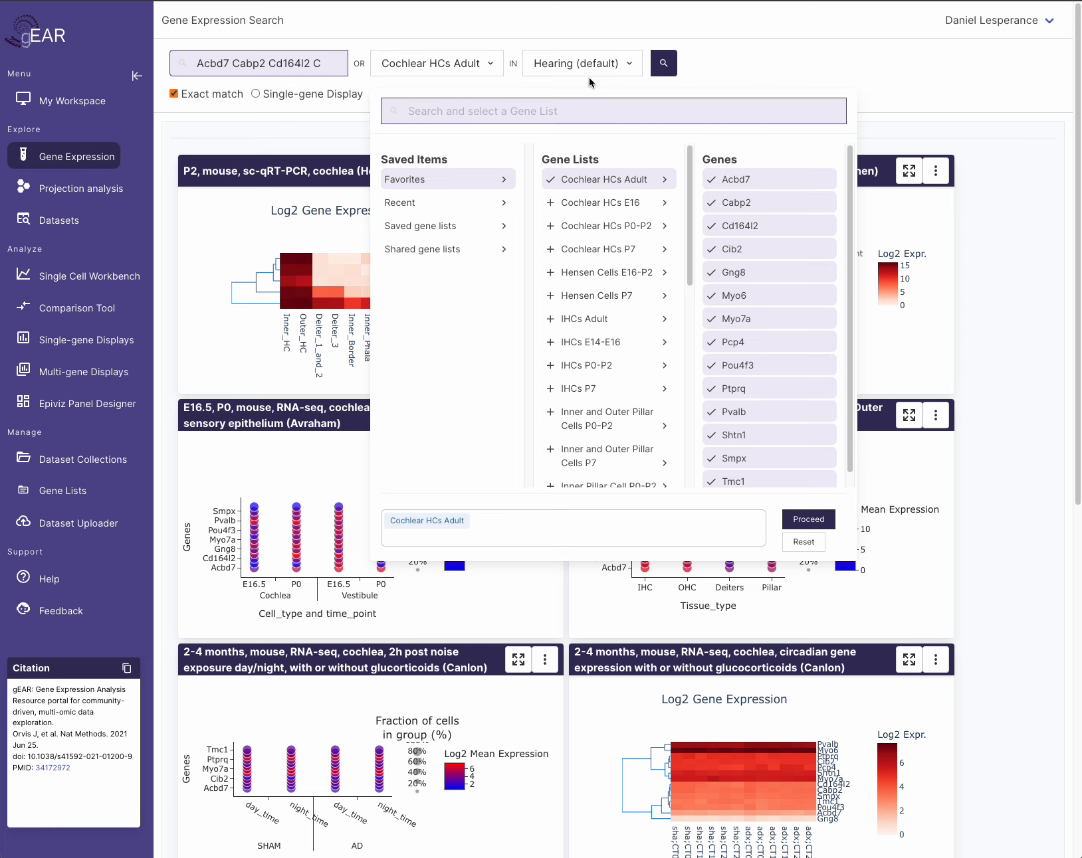
click(489, 70)
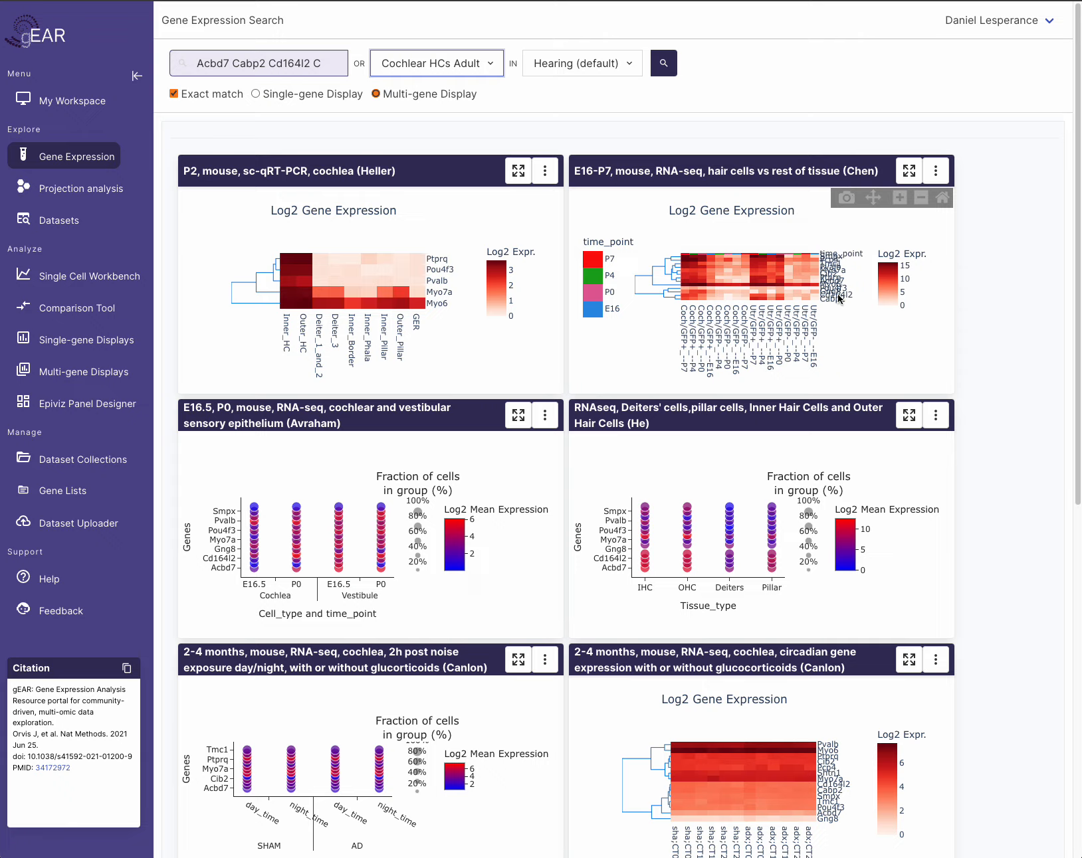
click(518, 172)
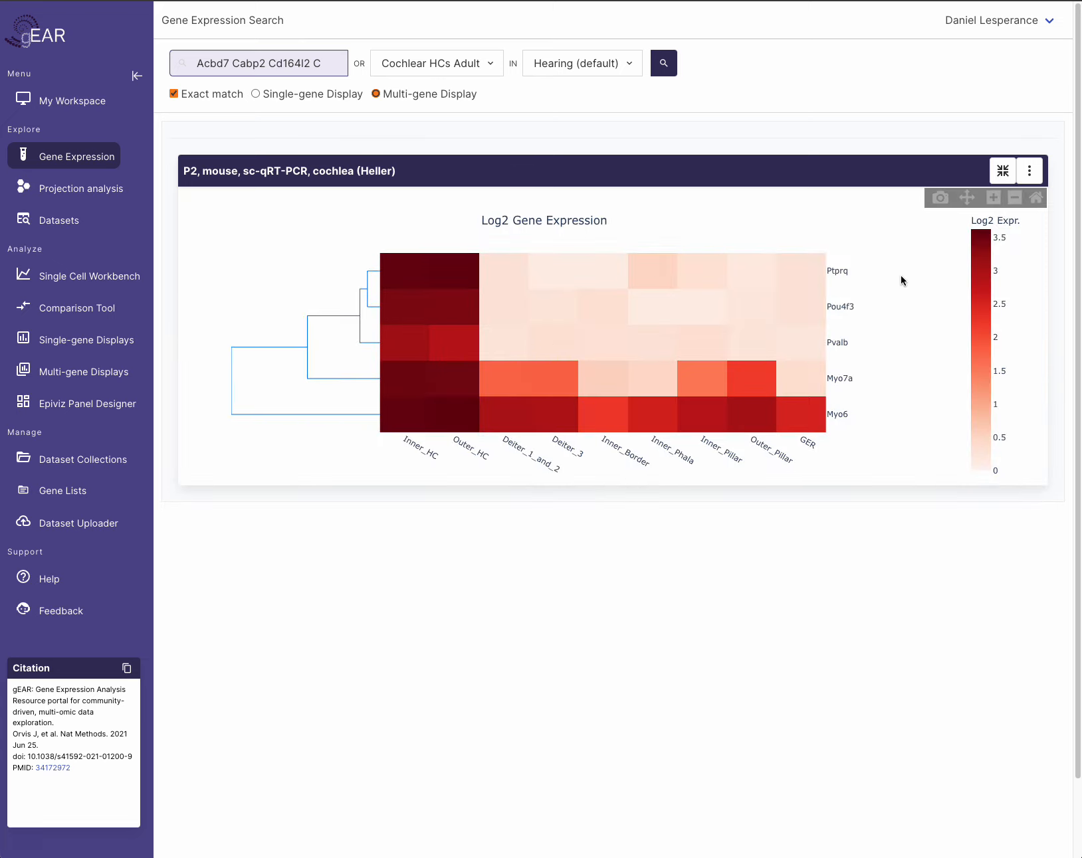
click(1002, 171)
- Scroll through the multi-gene heatmaps and dot plots, then go to My Workspace
scroll(834, 440, down, 2)
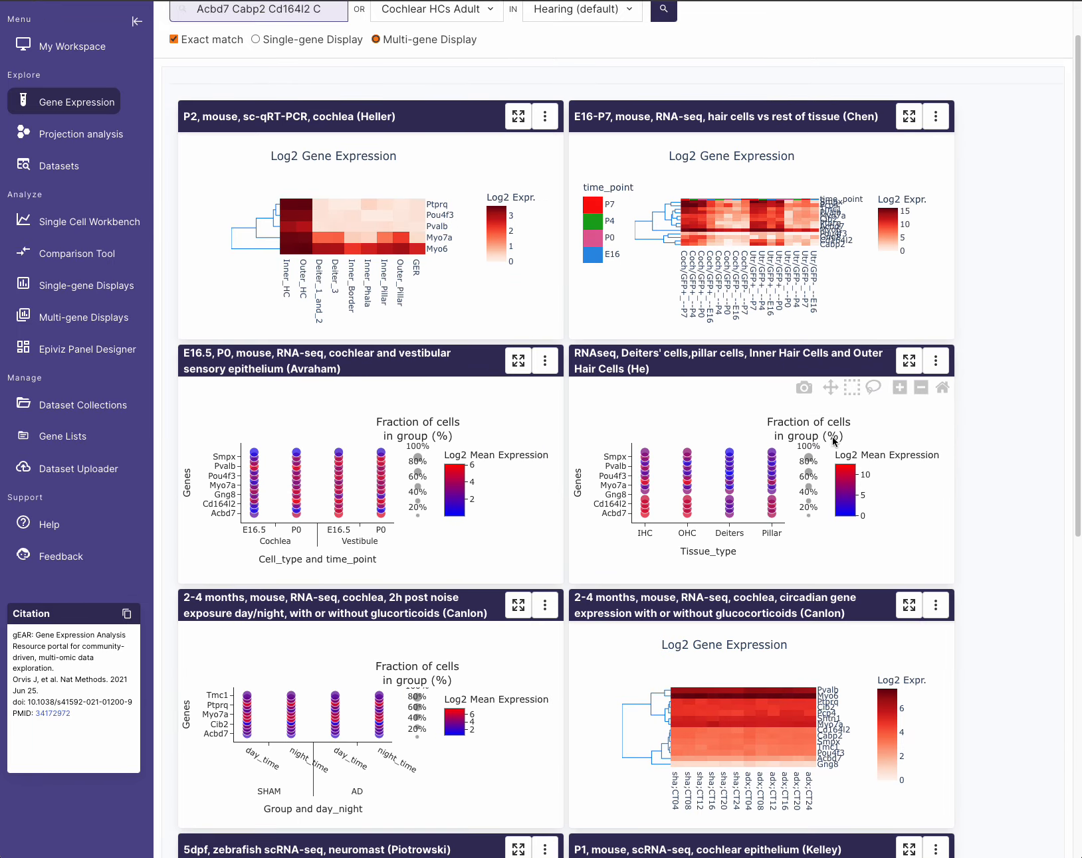
scroll(834, 440, down, 6)
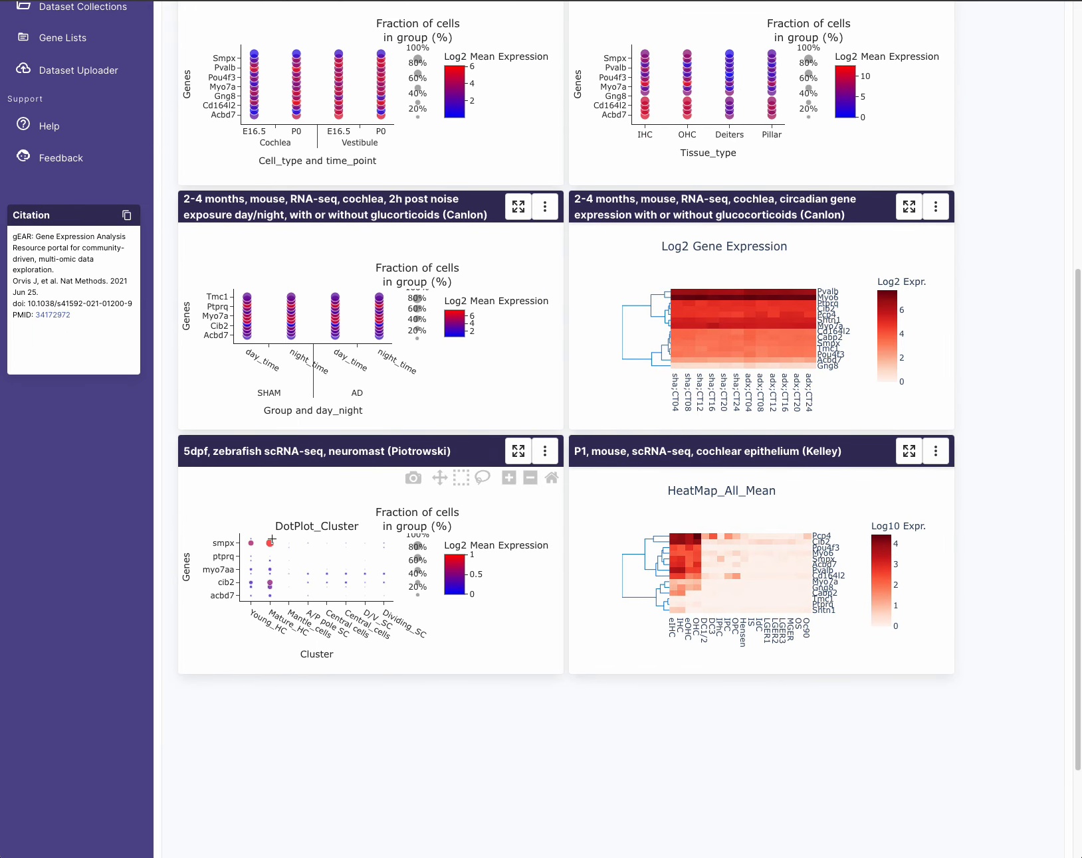
scroll(683, 510, up, 5)
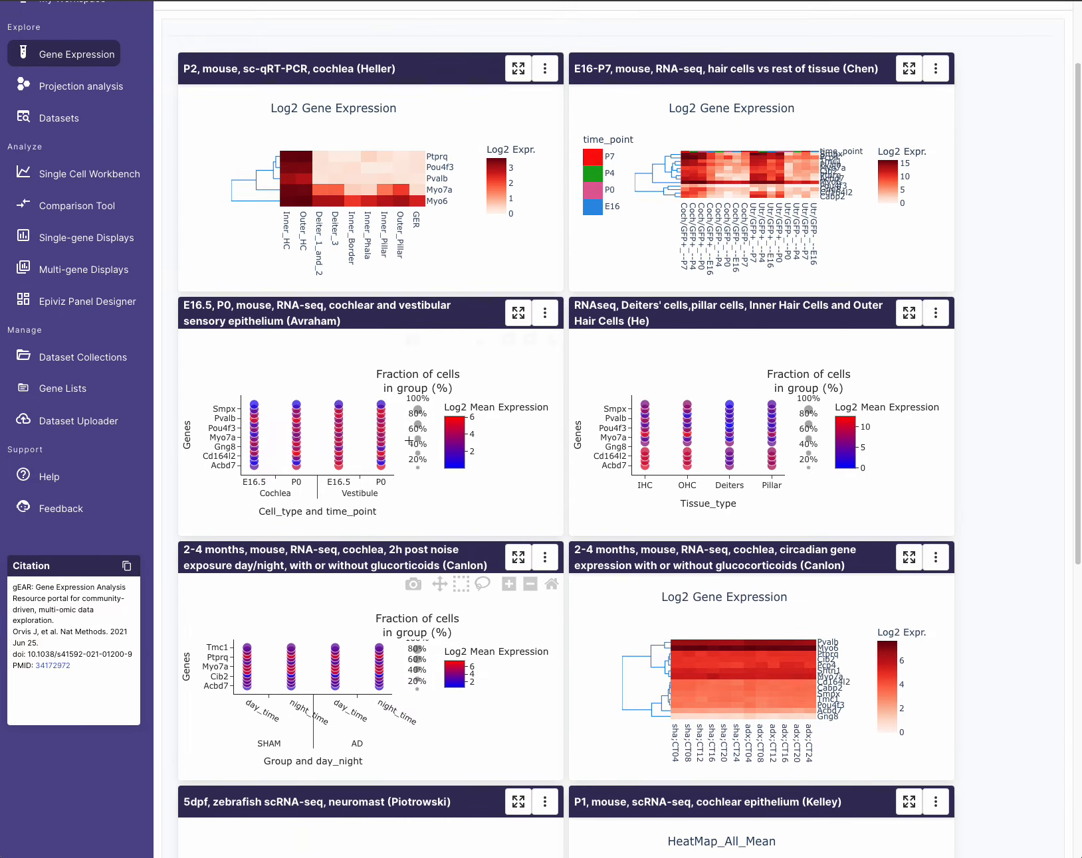
scroll(408, 441, up, 2)
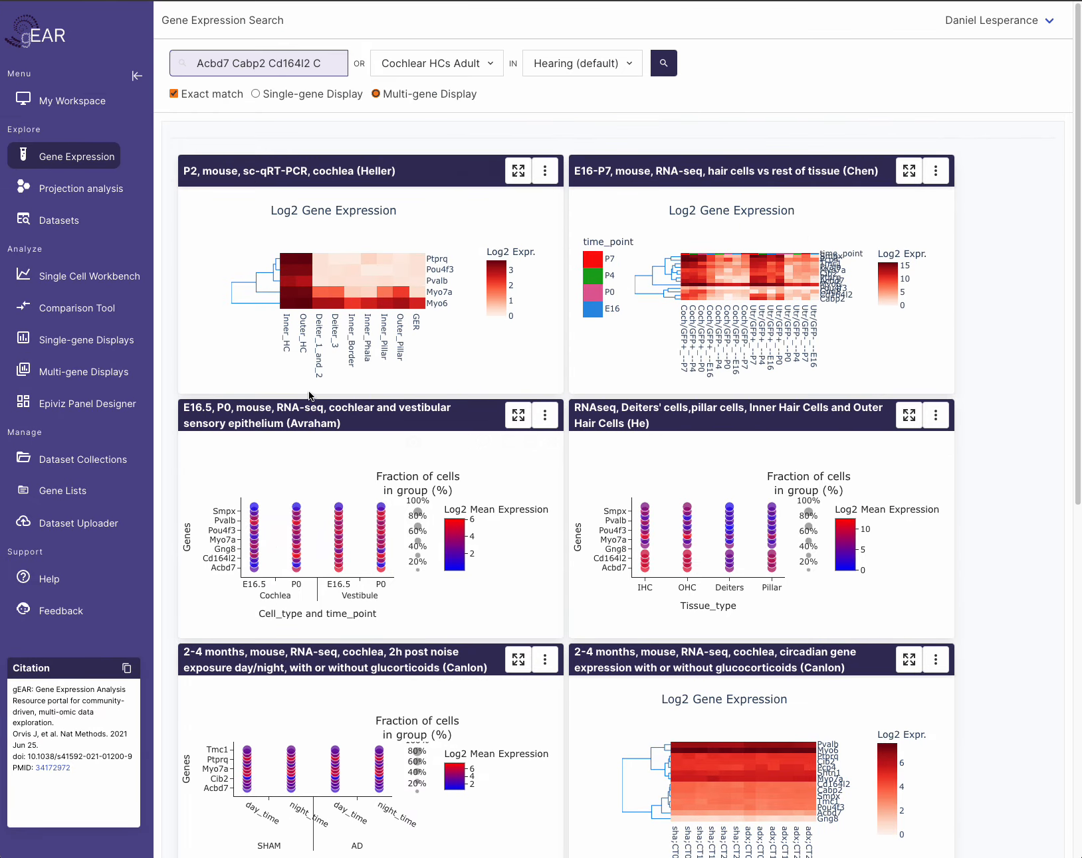
click(53, 103)
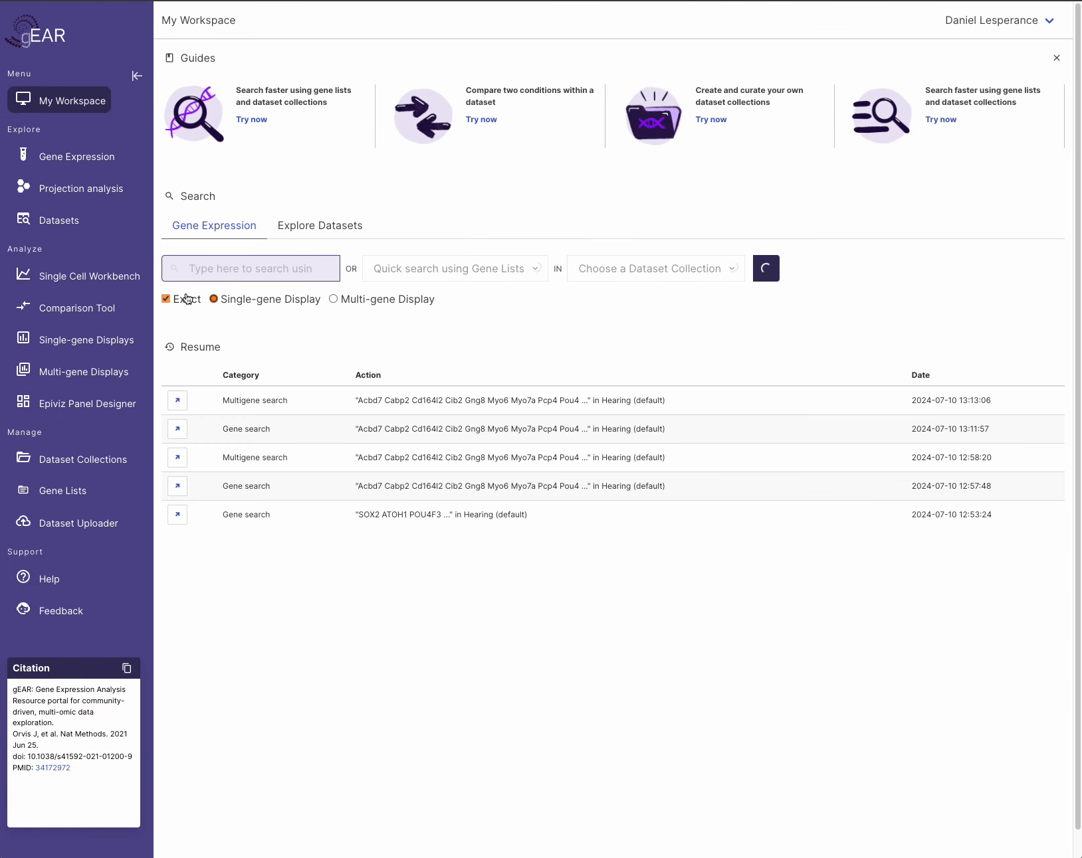
- Turn off Exact matching and search SOX in Hearing (default), returning 54 genes
click(176, 304)
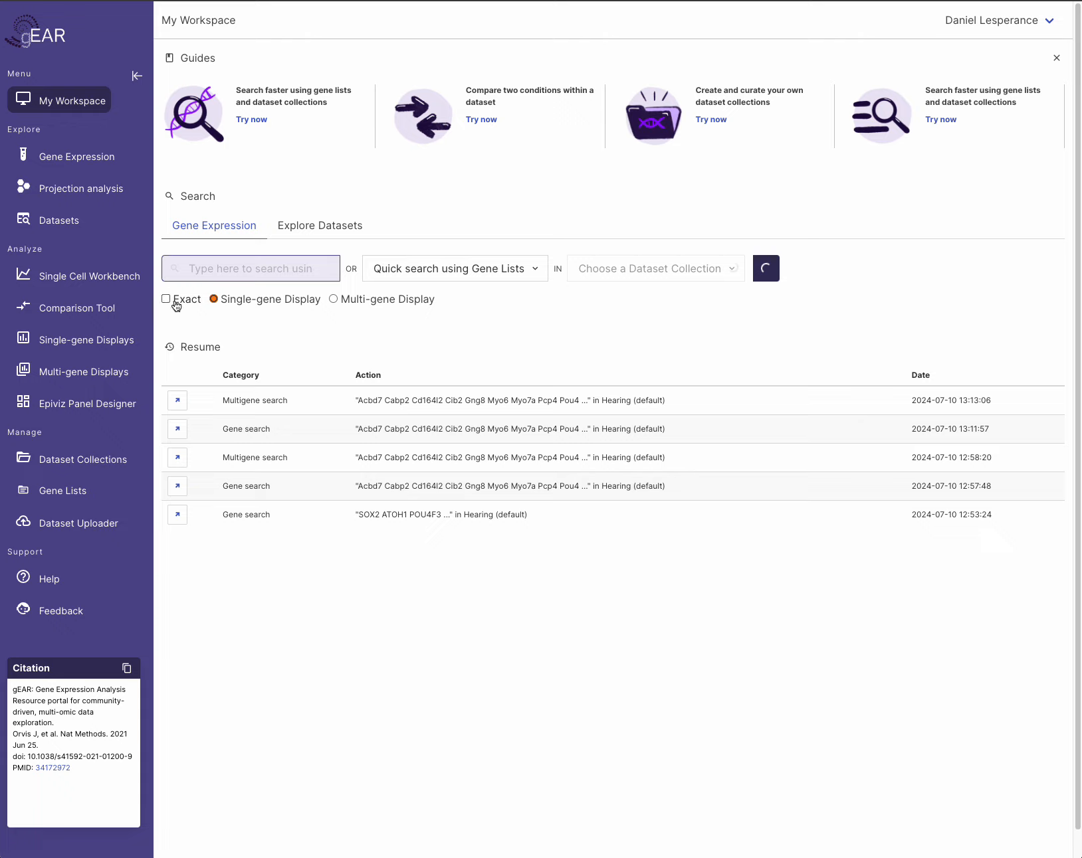
click(191, 268)
text(SOX)
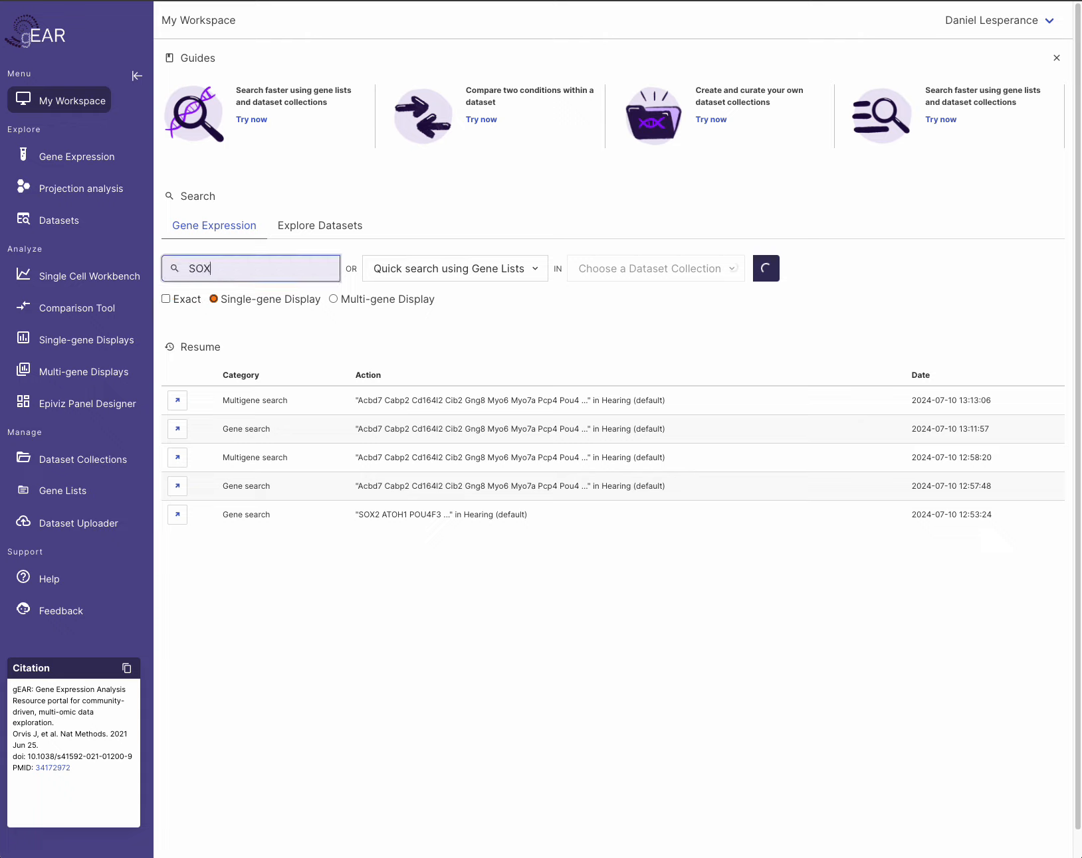
text(2)
click(279, 332)
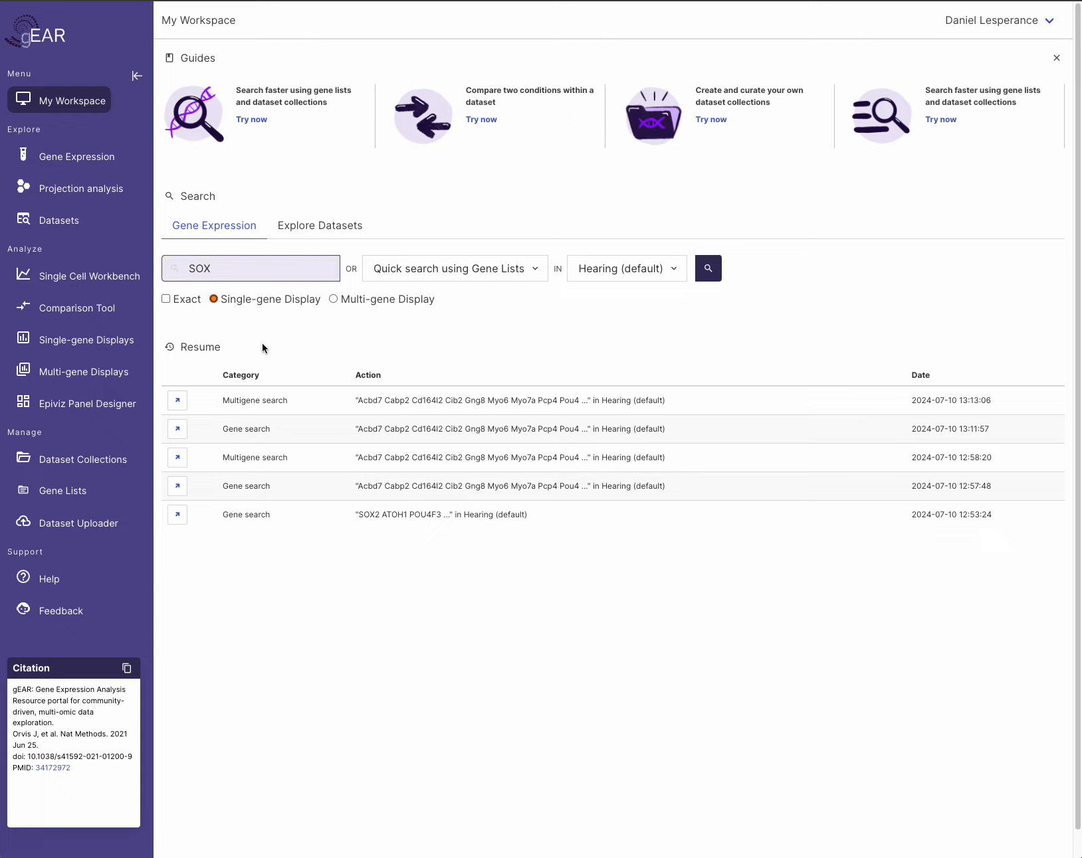
click(709, 268)
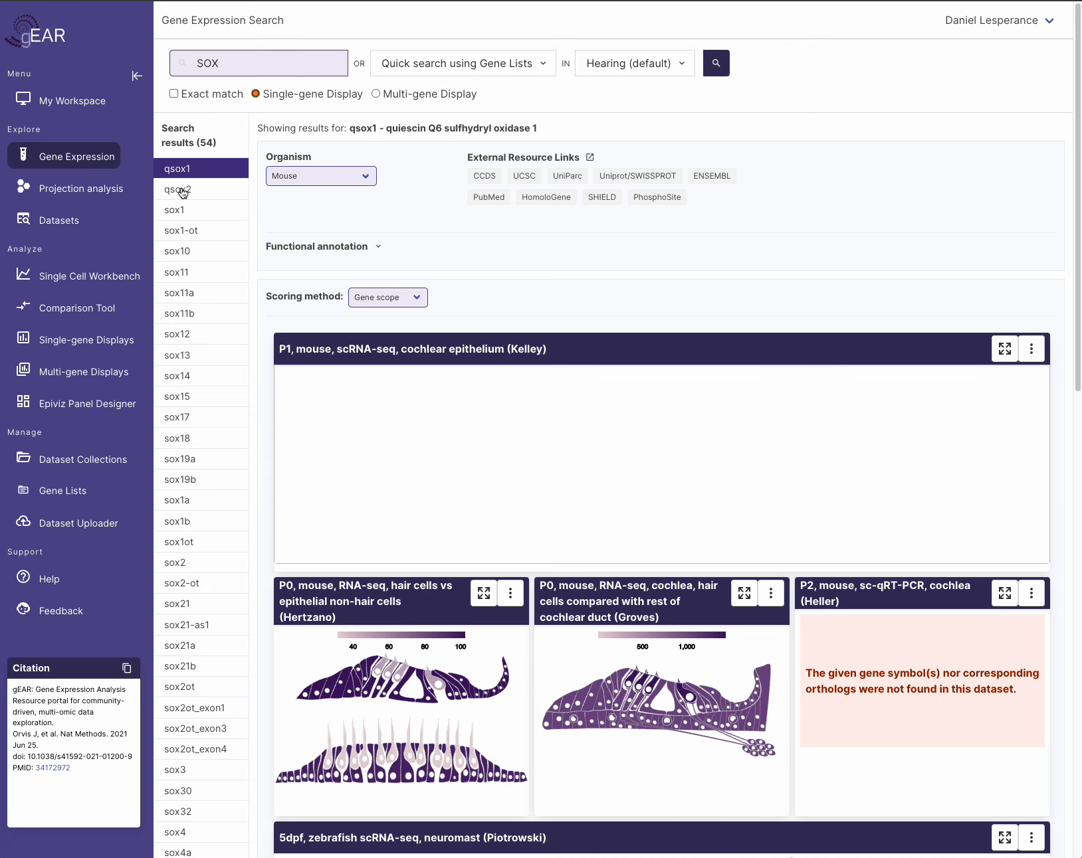
- Display expression plots for qsox2, then sox1, from the SOX results list
drag(208, 141, 216, 140)
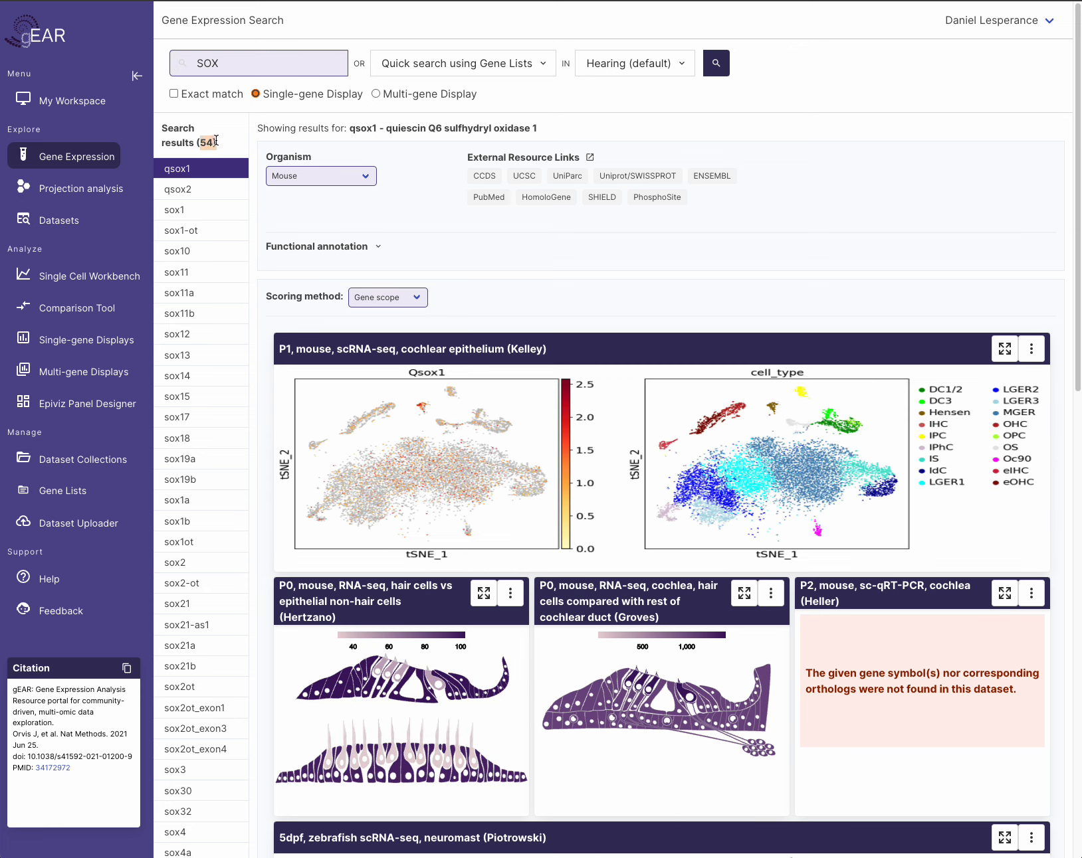
click(213, 145)
scroll(203, 531, down, 2)
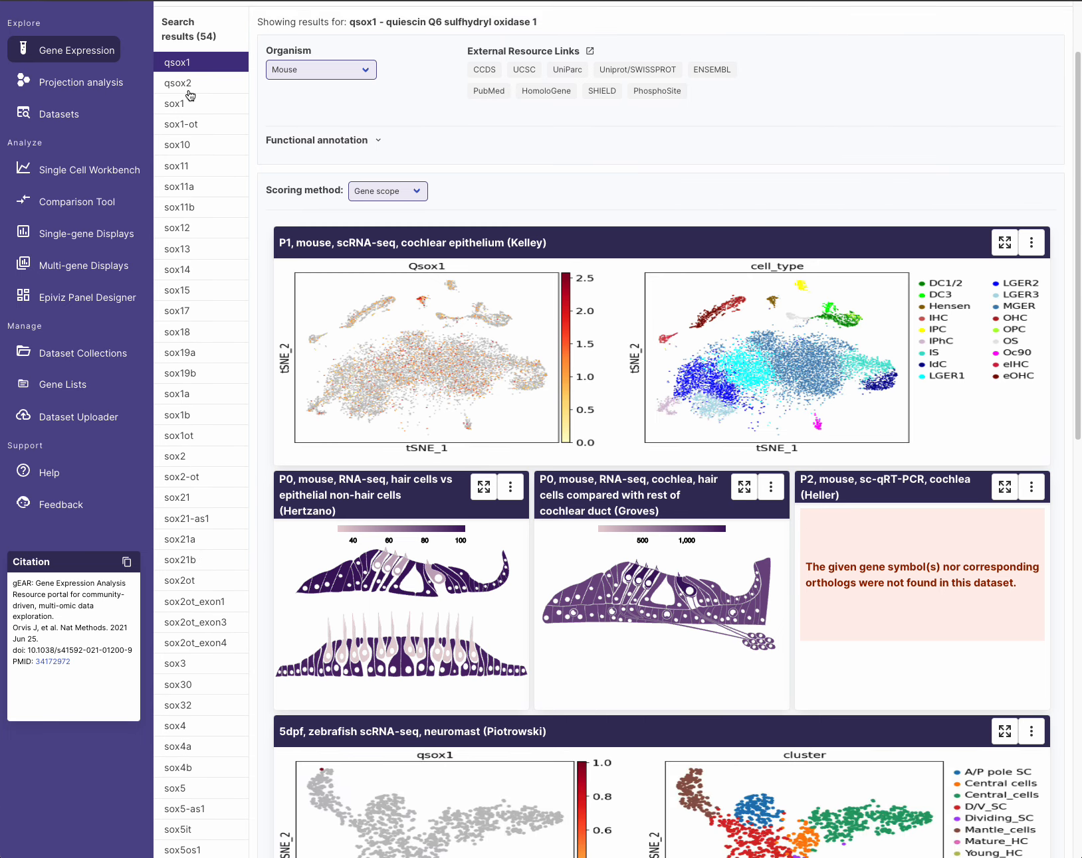
click(187, 89)
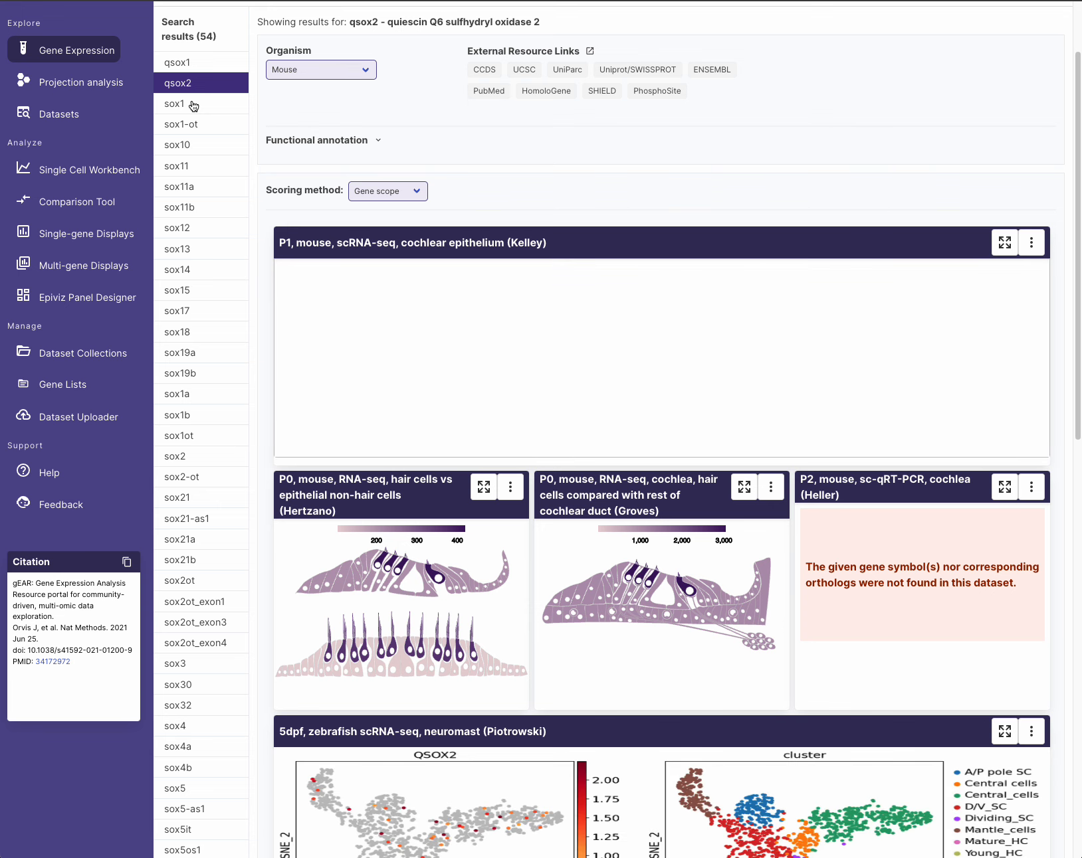
click(193, 105)
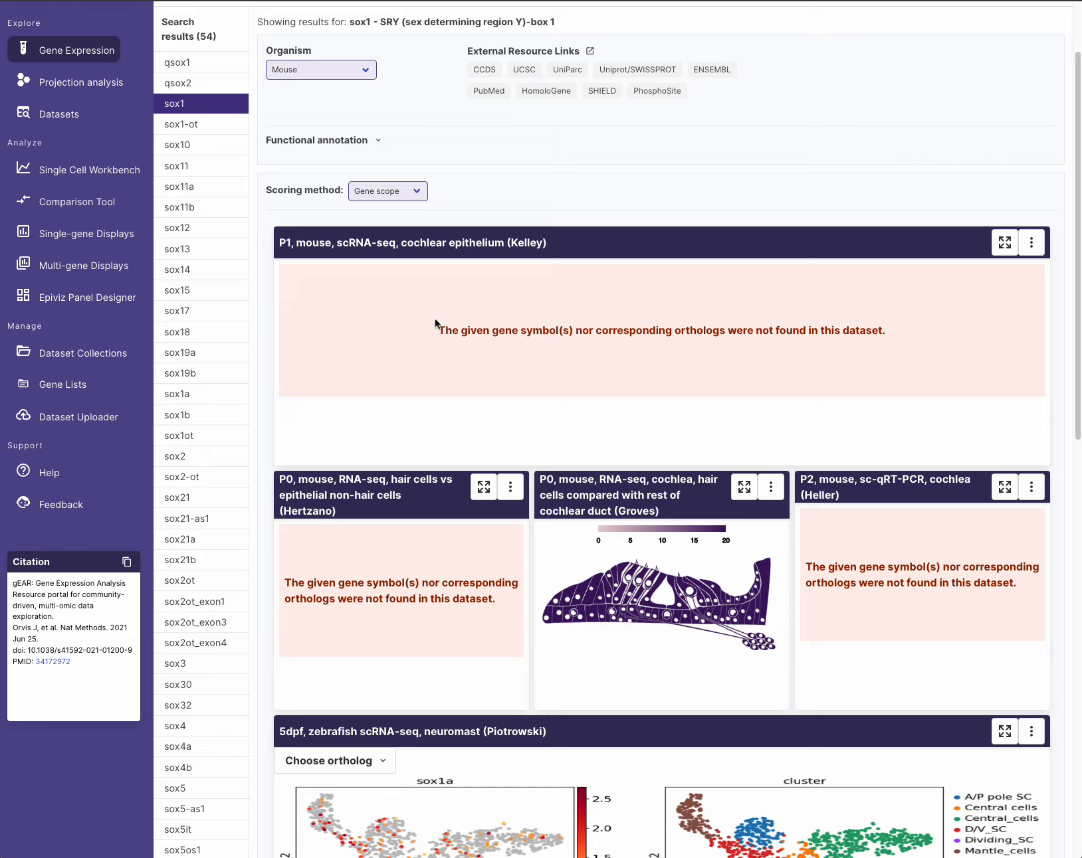
- Check the Kelley panel's sox1 not-found message while scrolling, then show sox12 plots
drag(444, 324, 887, 326)
click(894, 343)
scroll(807, 406, down, 2)
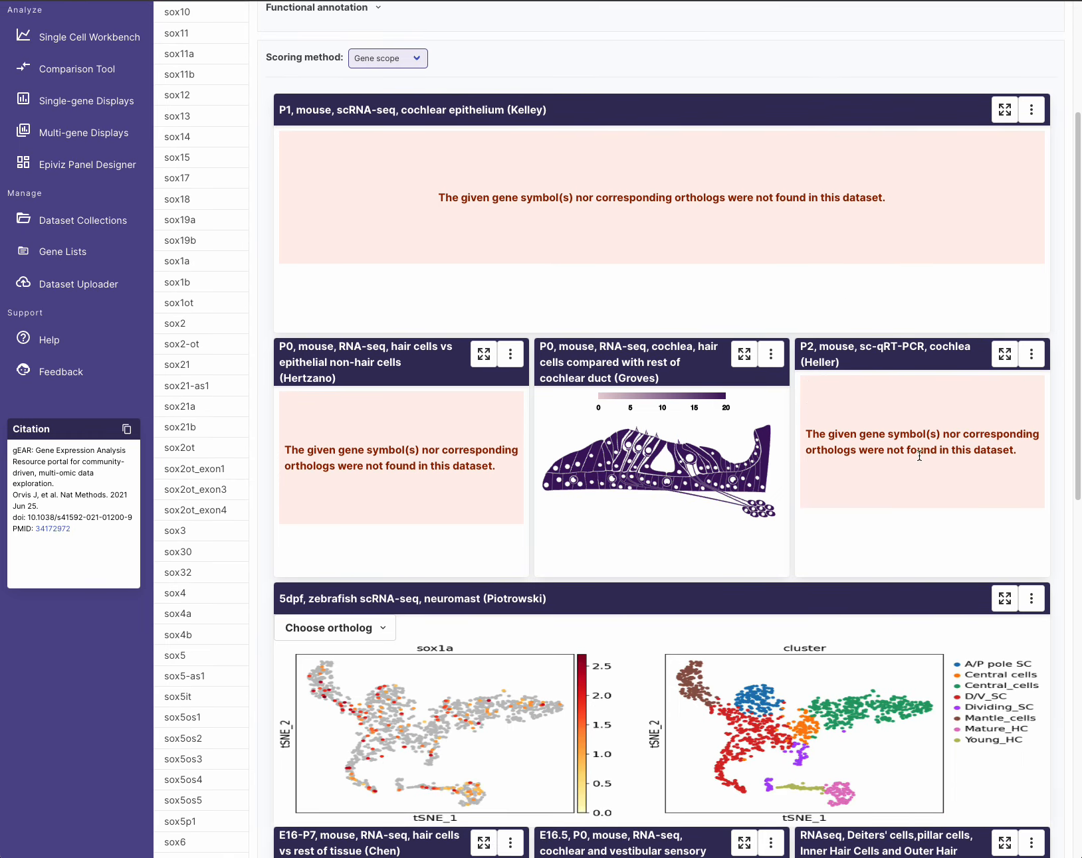
scroll(919, 455, up, 2)
drag(432, 296, 901, 296)
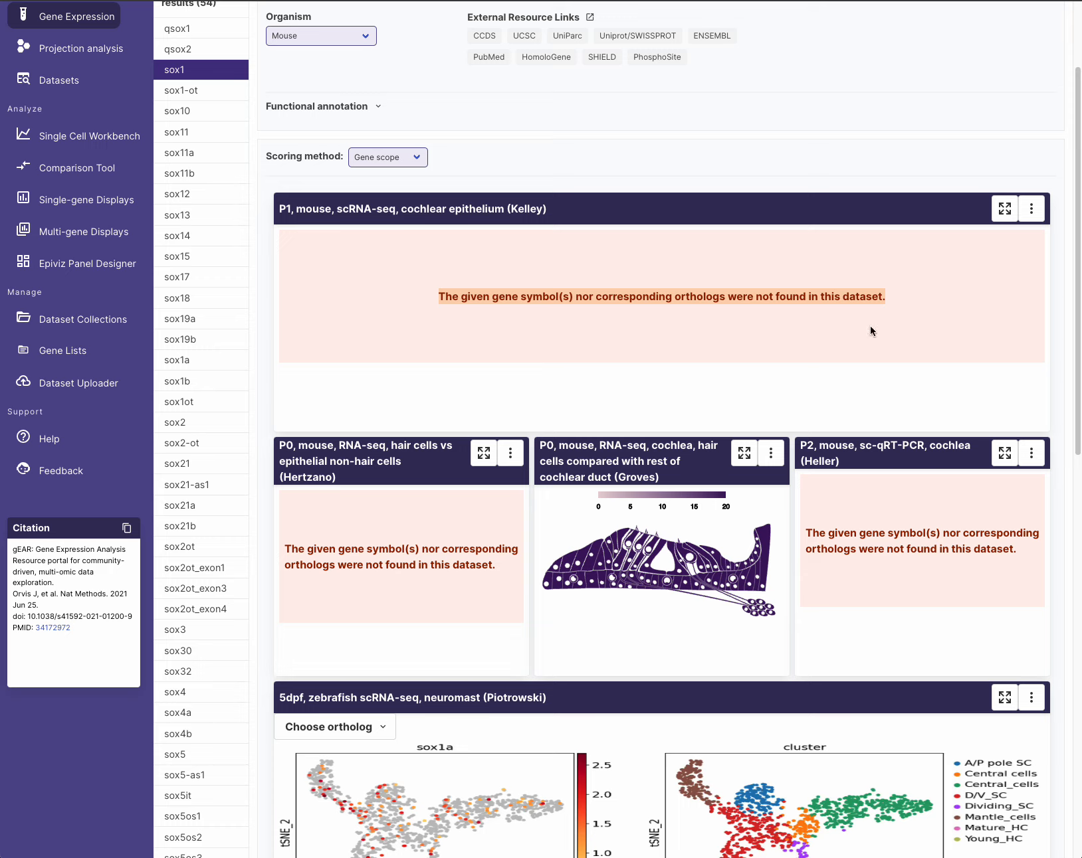
scroll(796, 304, down, 9)
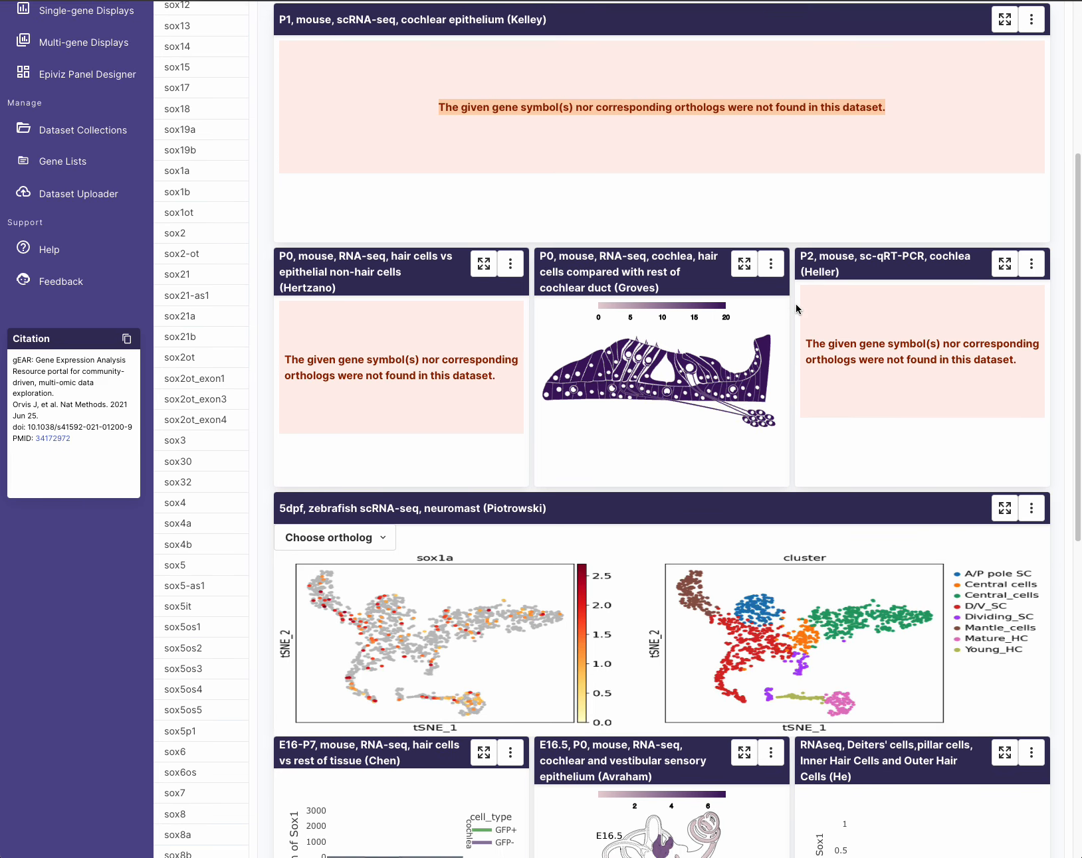
scroll(697, 438, up, 9)
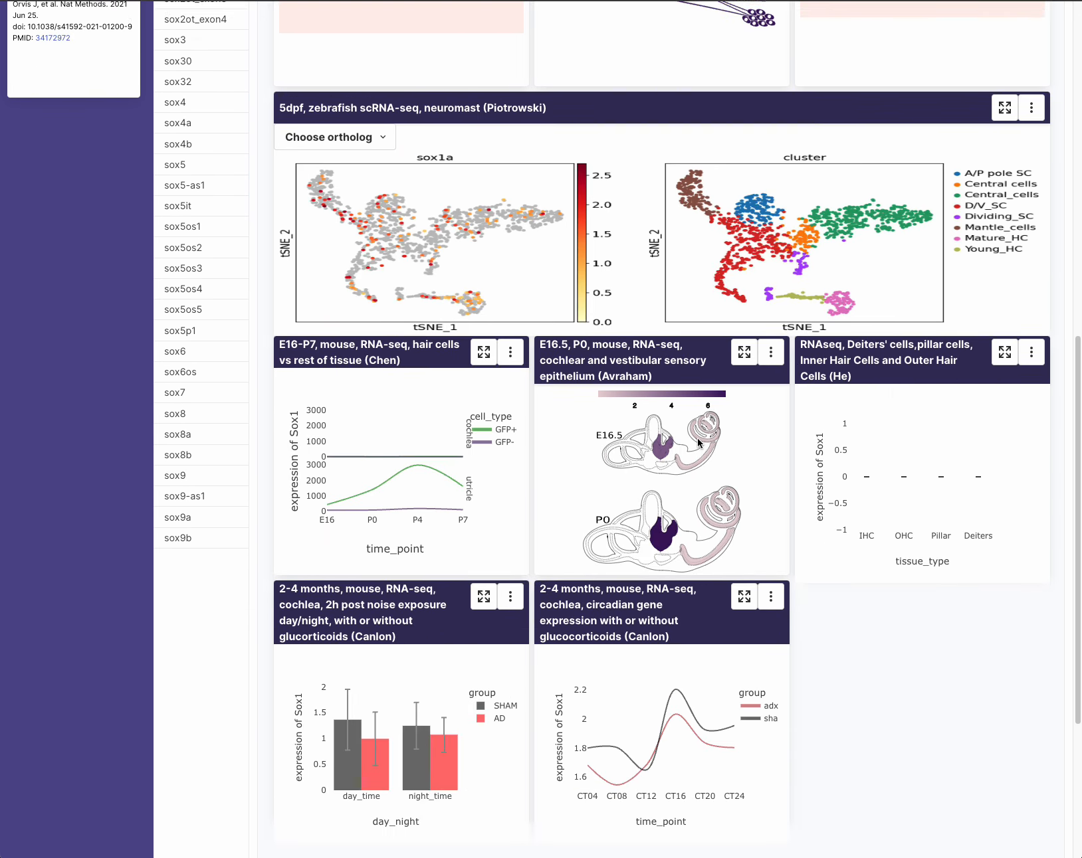
scroll(318, 390, down, 7)
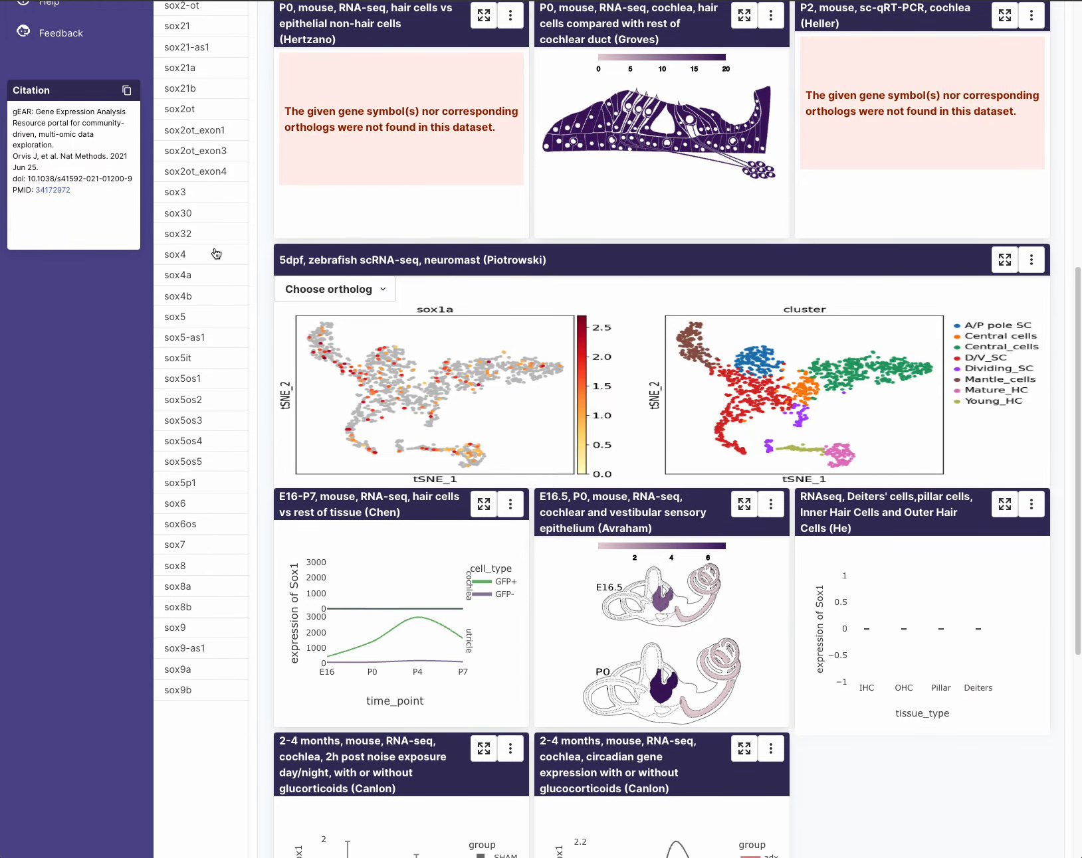
scroll(234, 343, up, 6)
scroll(237, 338, up, 2)
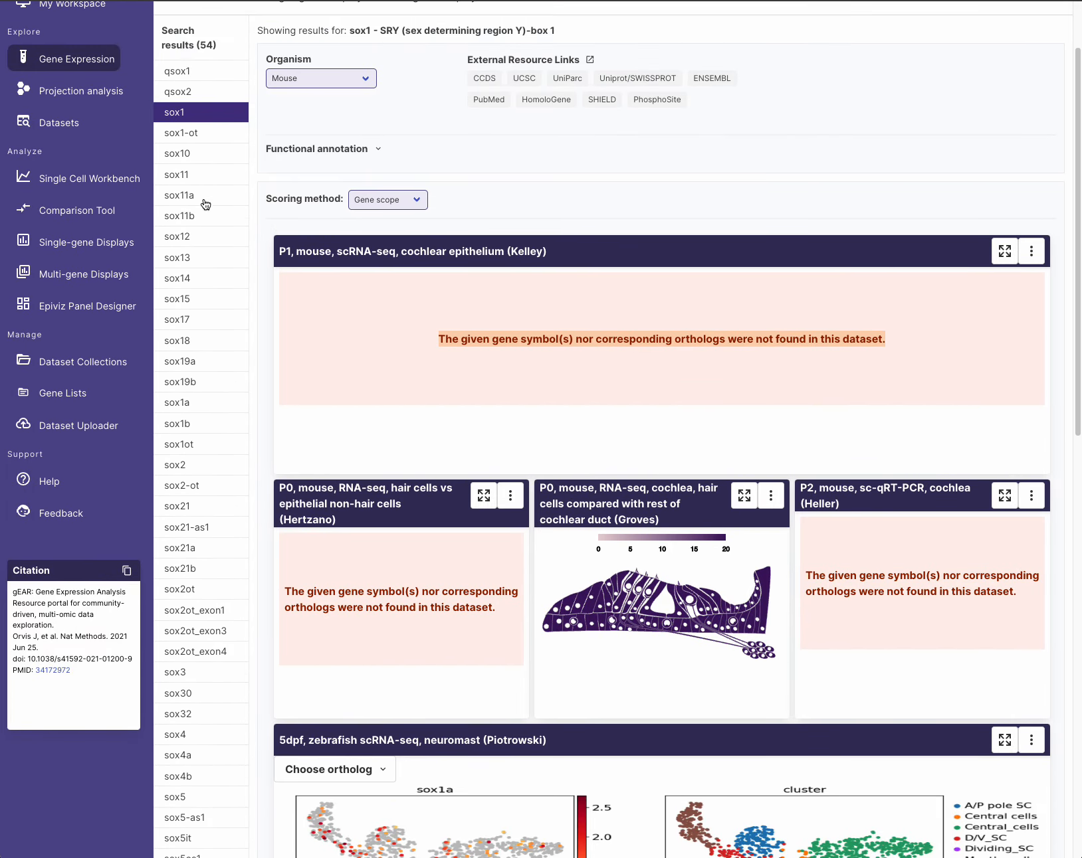
click(199, 244)
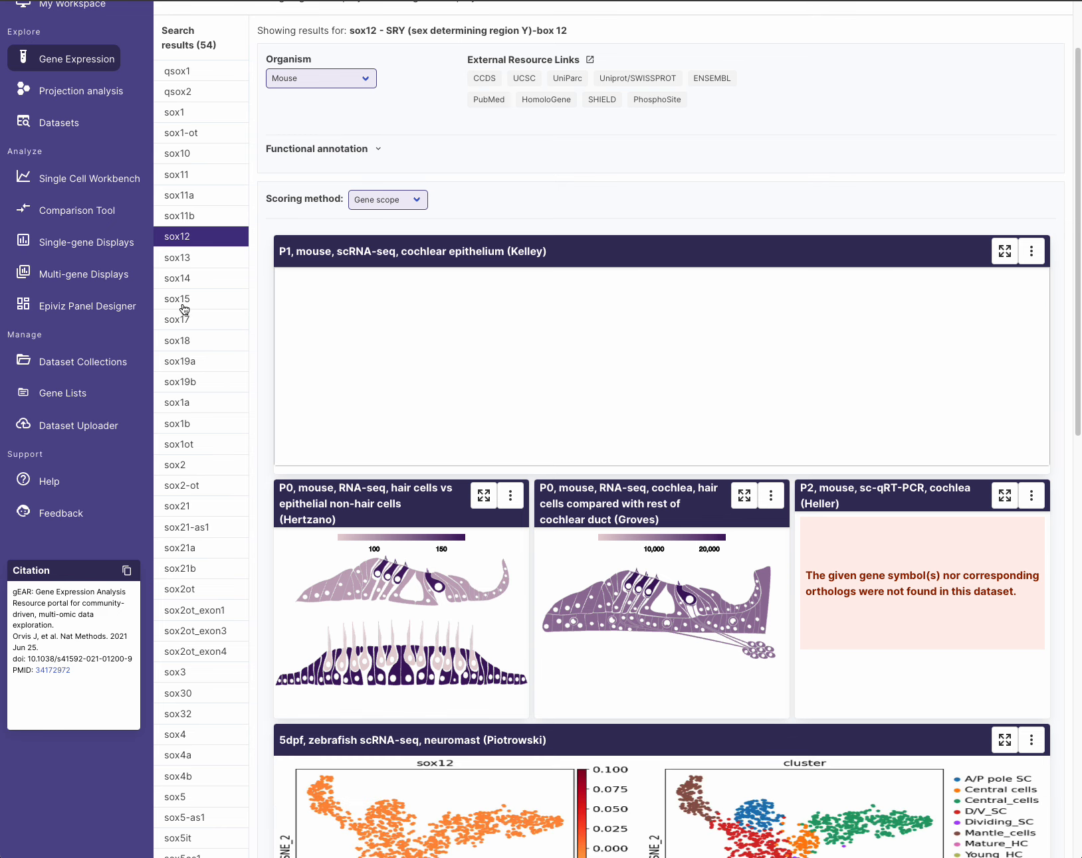
scroll(220, 332, up, 2)
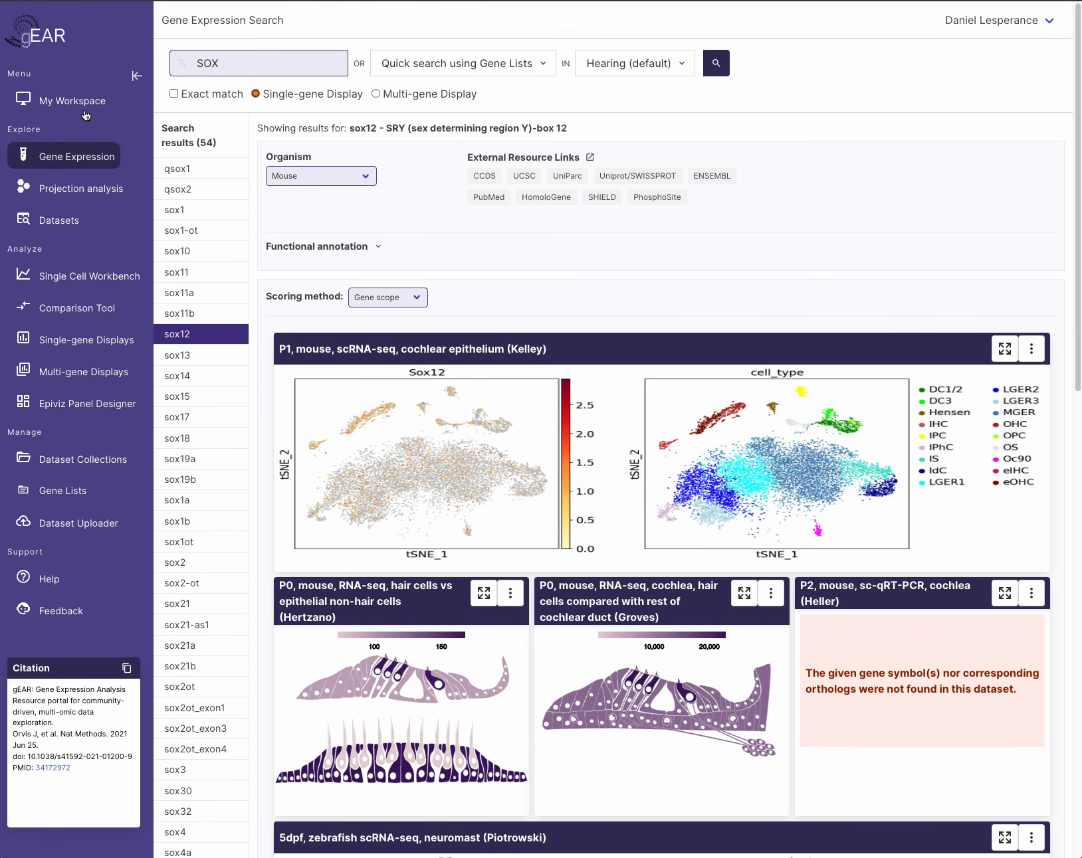
- Return to My Workspace, where the SOX search in Hearing (default) now heads the Resume list
click(67, 100)
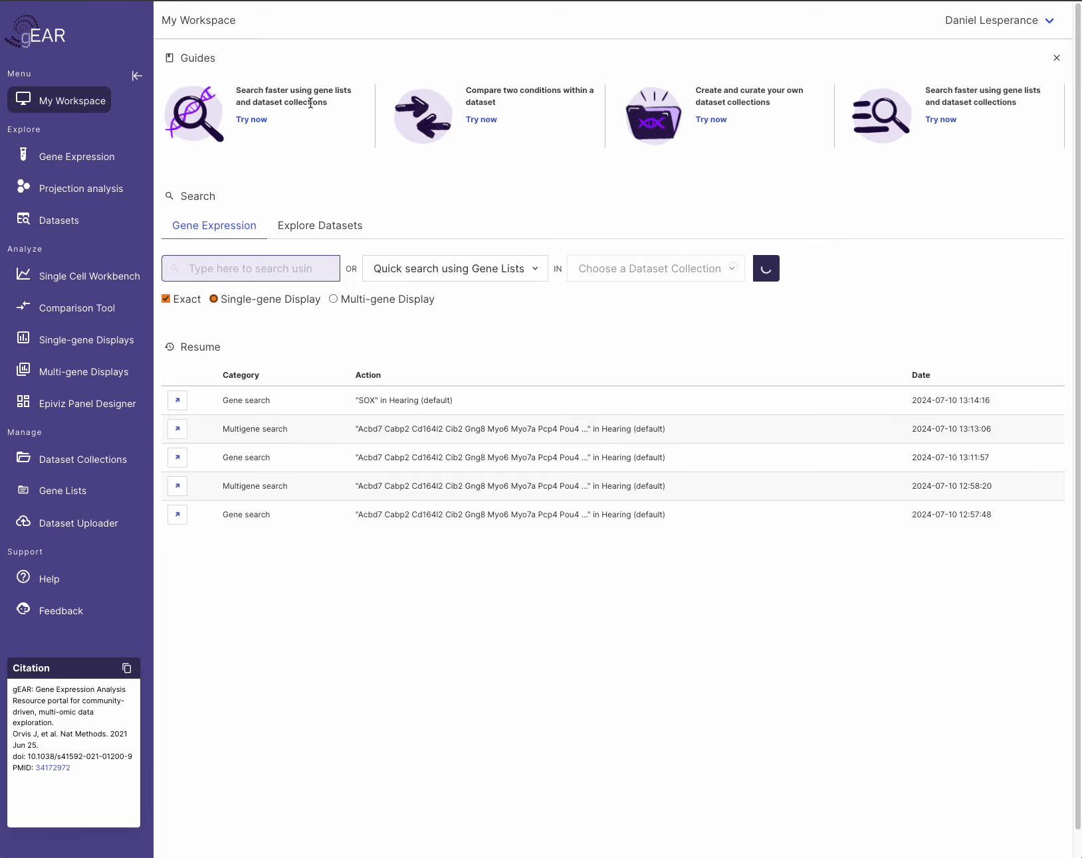
key(shift+super+5)
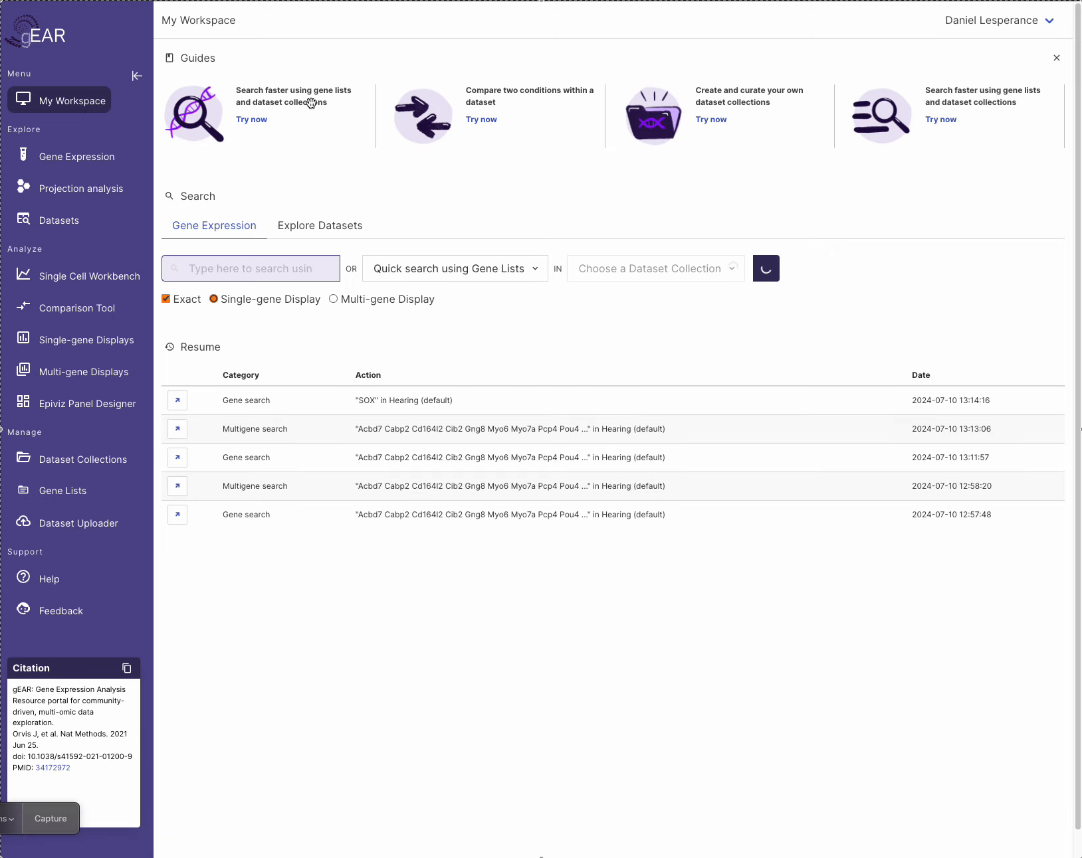